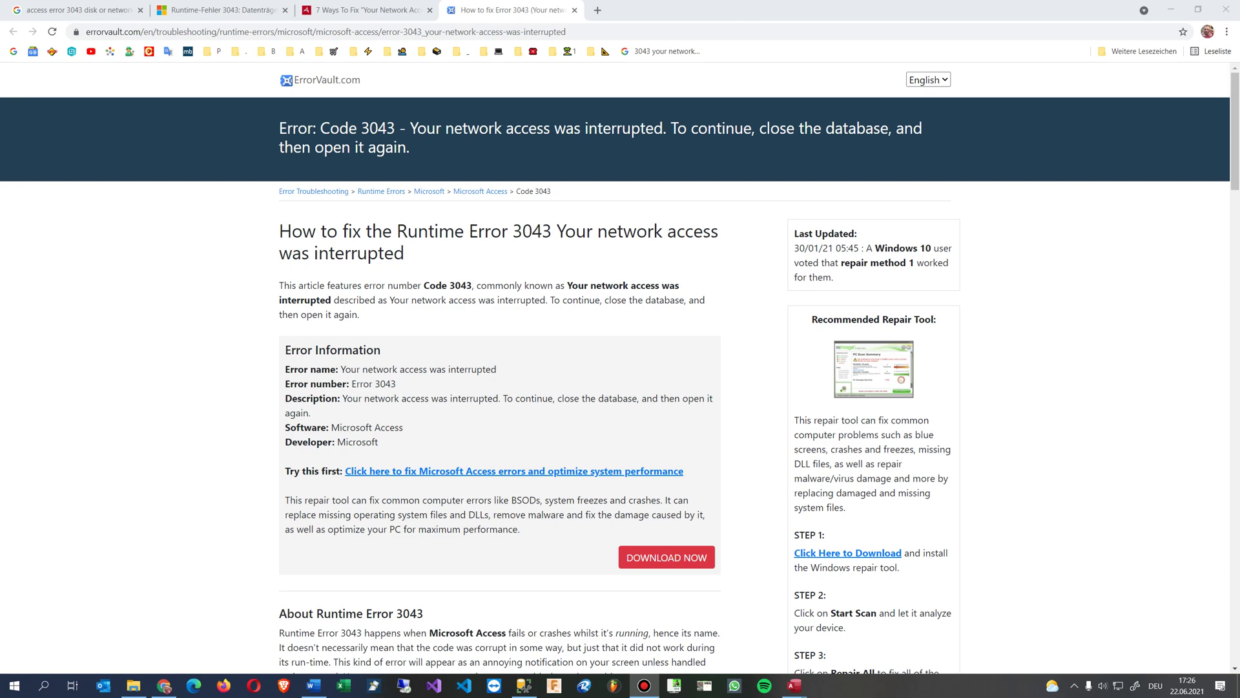
- Drag the Dok1.htm Word notes window over the Chrome error-3043 article
drag(545, 6, 548, 69)
- Highlight 'Run-time error' and the error number 3043 in the Word notes heading
click(149, 199)
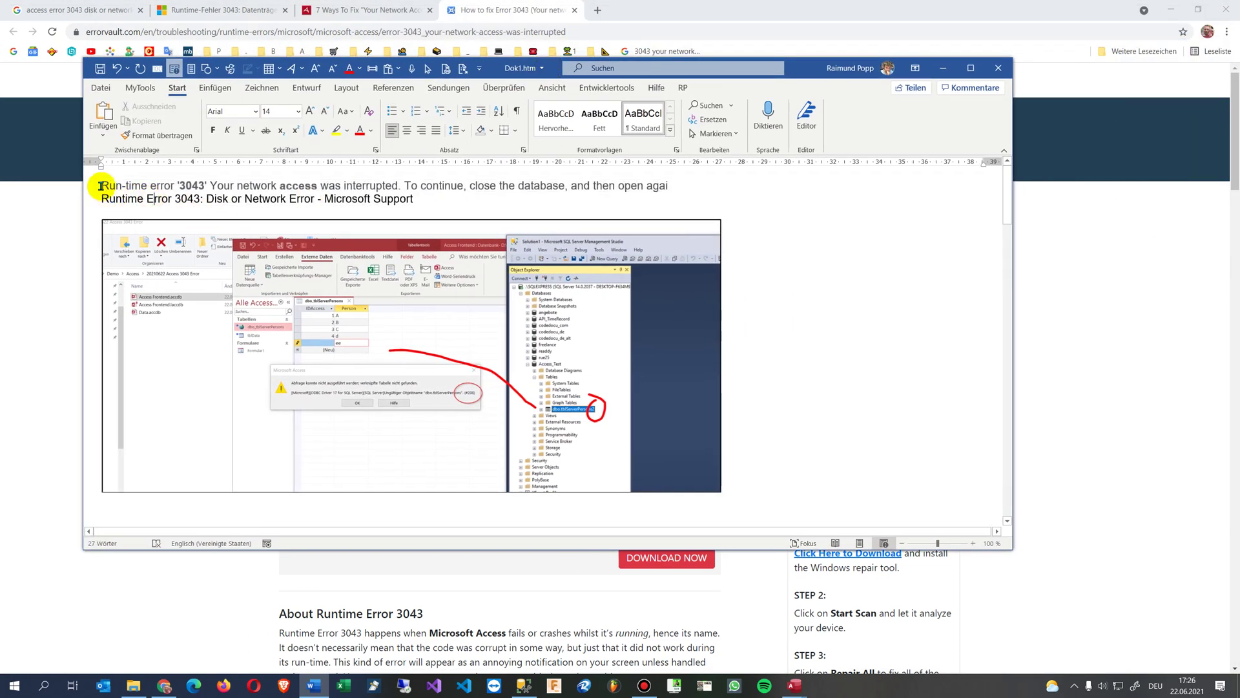
drag(103, 185, 175, 187)
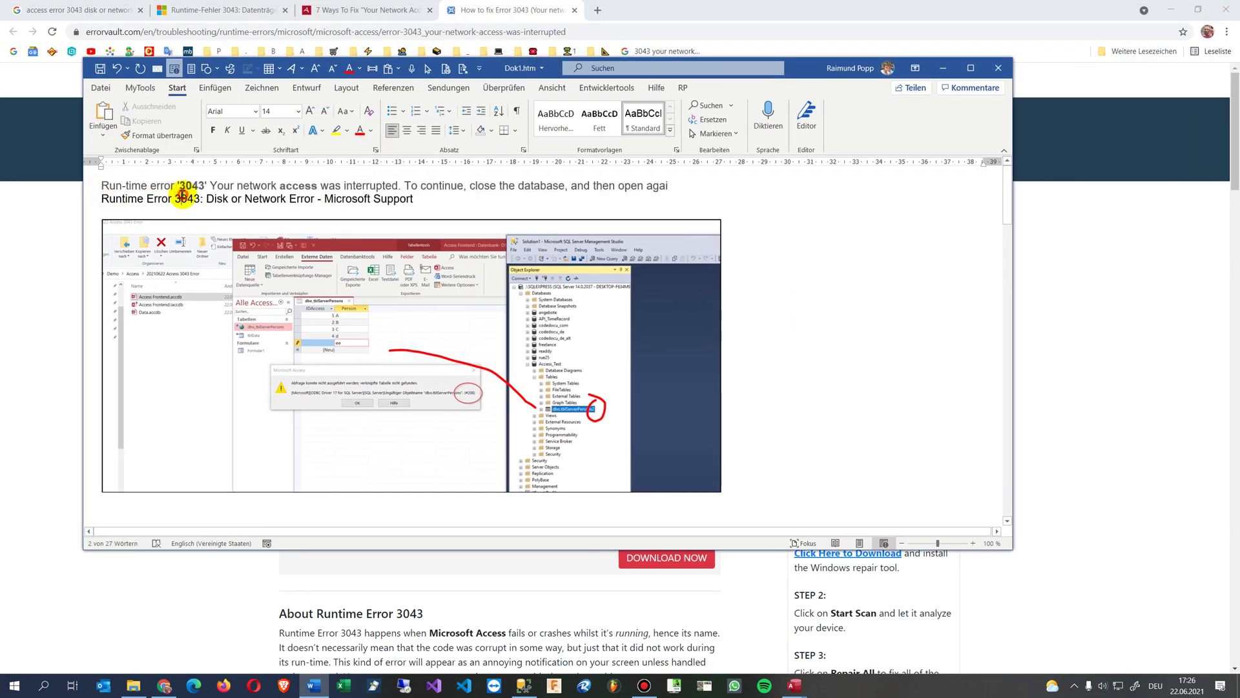
double_click(182, 200)
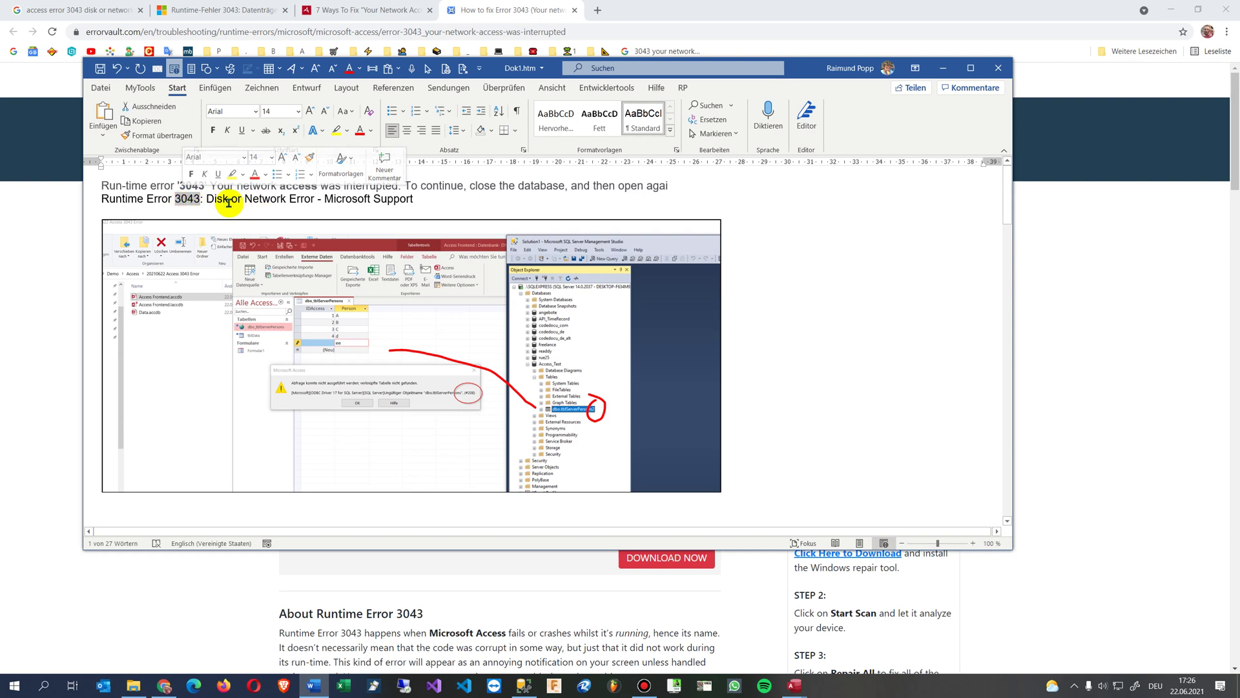
click(324, 197)
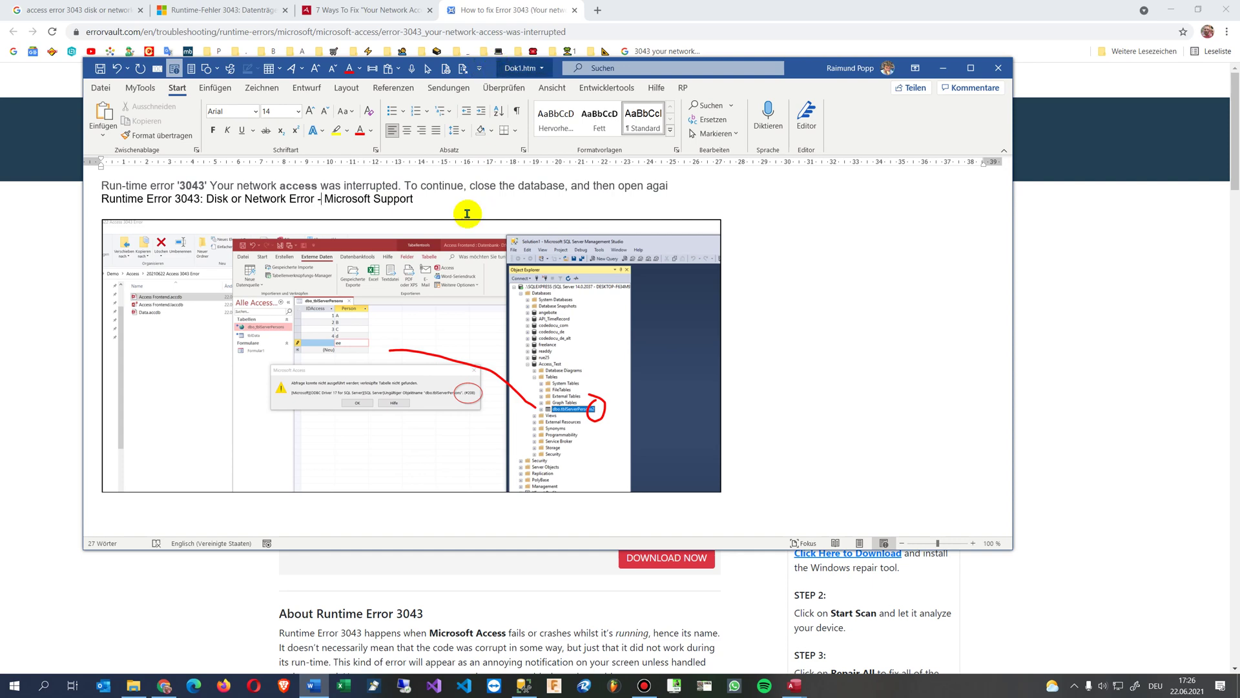
- Scroll through the Error 3043 notes and screenshots, then reselect 3043 in the heading
scroll(465, 291, down, 10)
scroll(464, 328, down, 7)
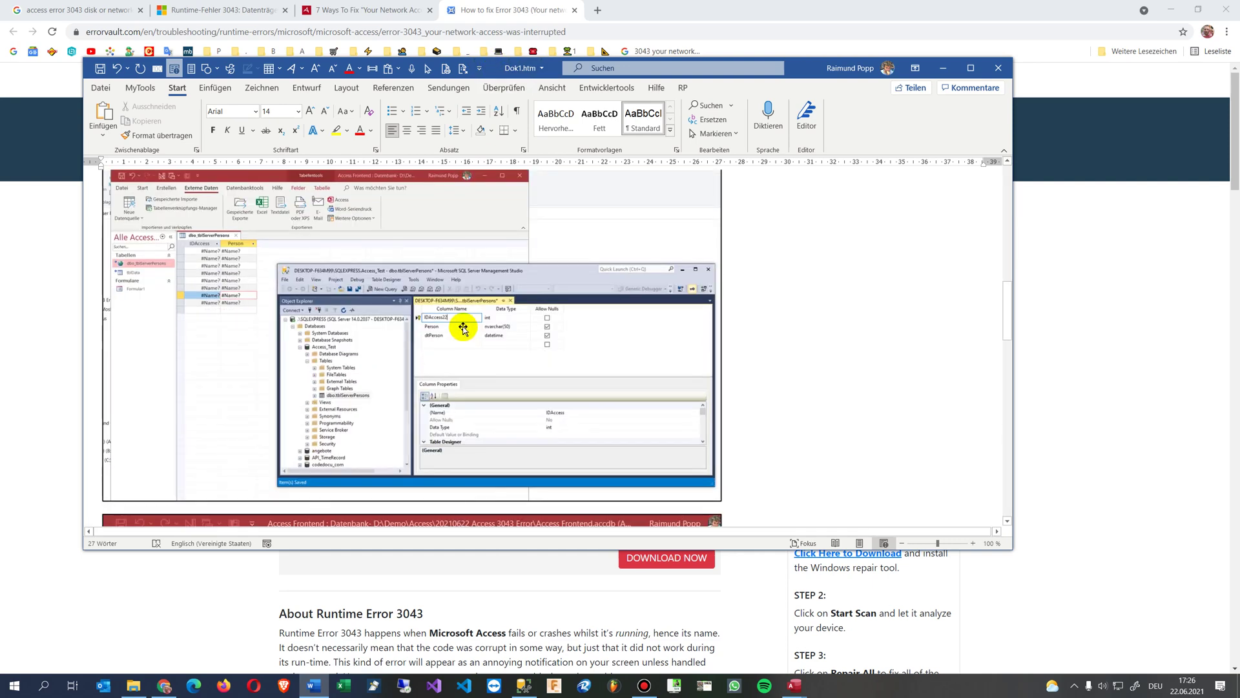
scroll(461, 326, up, 6)
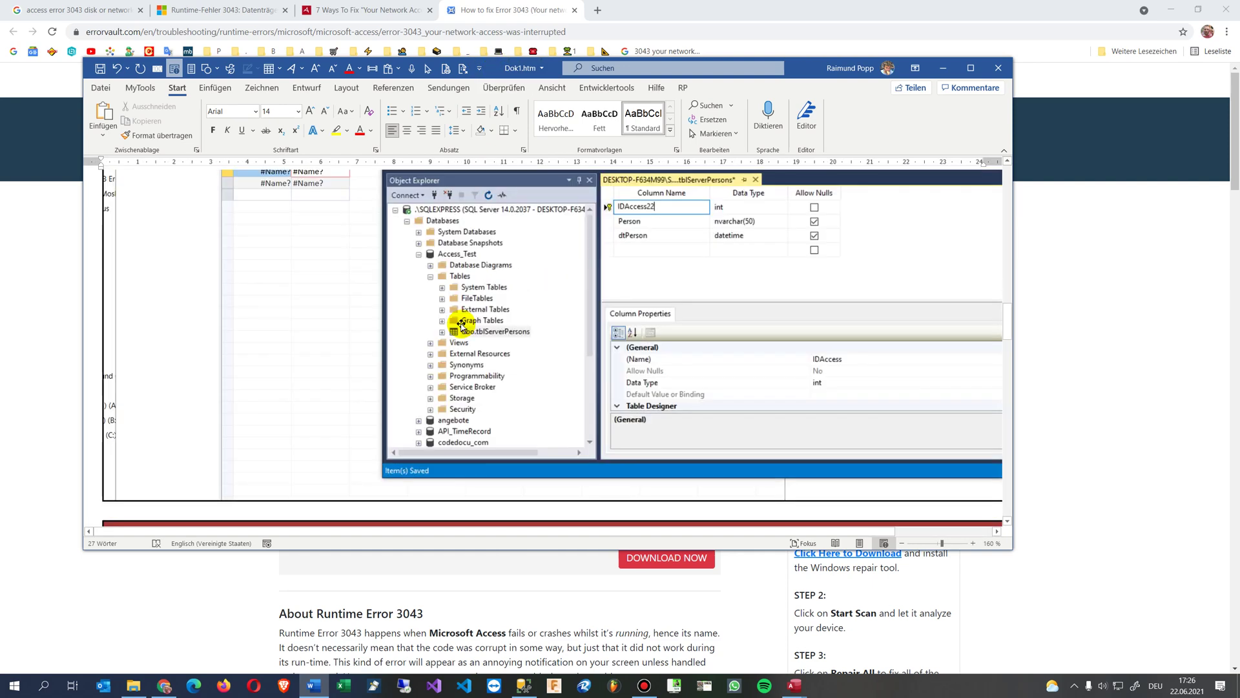
scroll(461, 326, down, 5)
scroll(461, 327, down, 6)
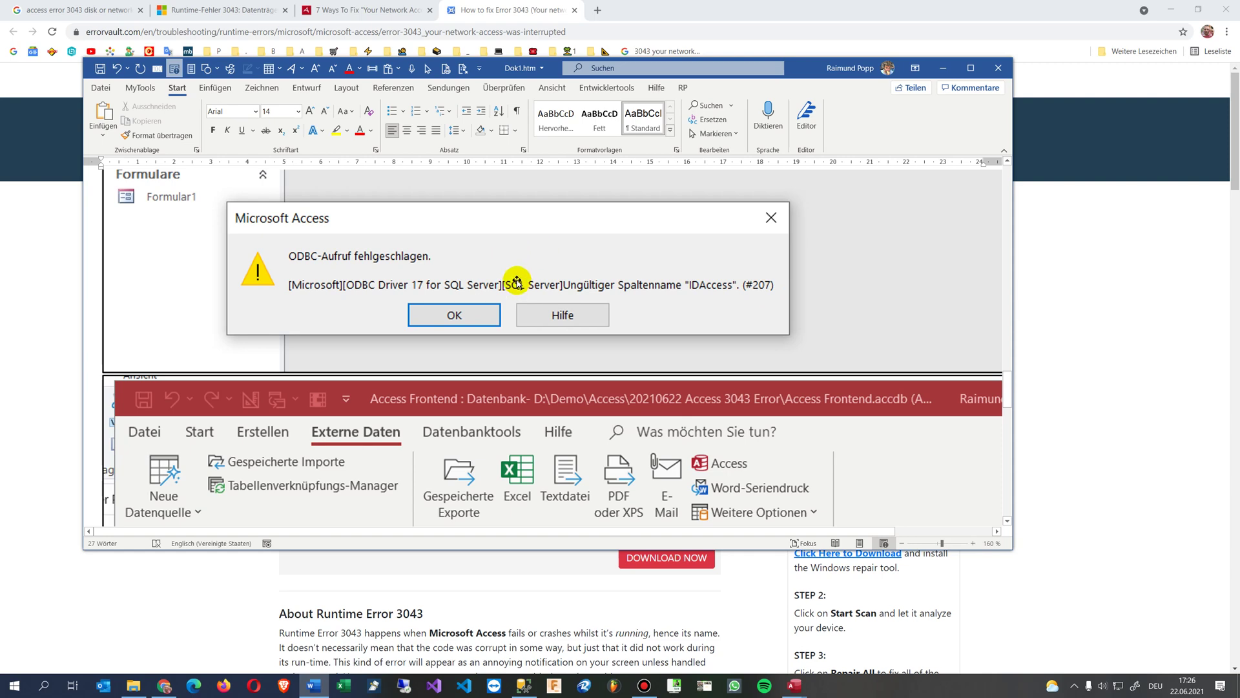
scroll(517, 282, up, 10)
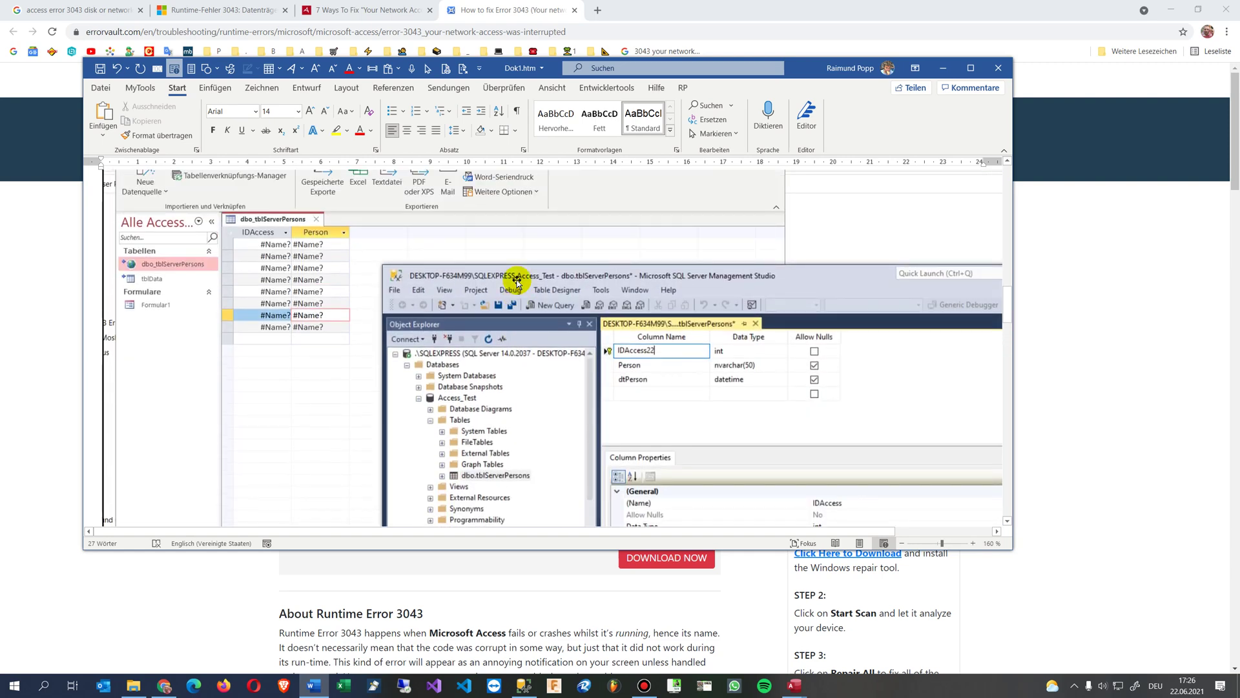
scroll(517, 283, down, 5)
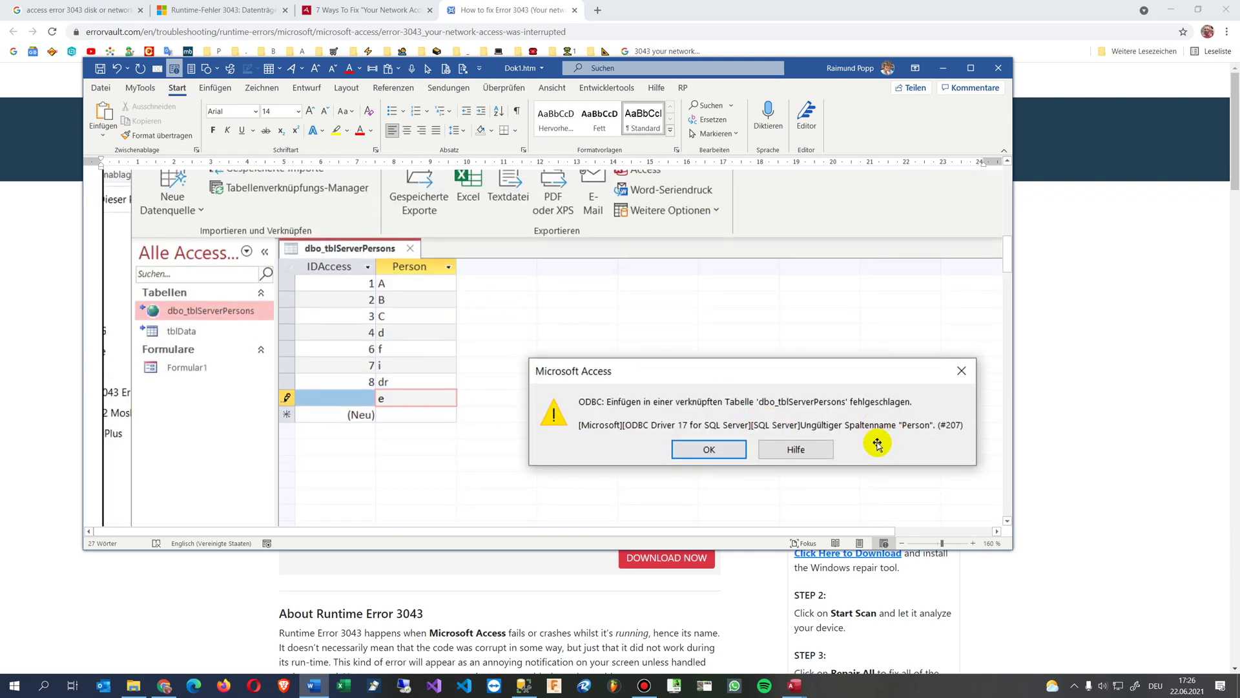
scroll(536, 388, up, 5)
scroll(520, 391, up, 1)
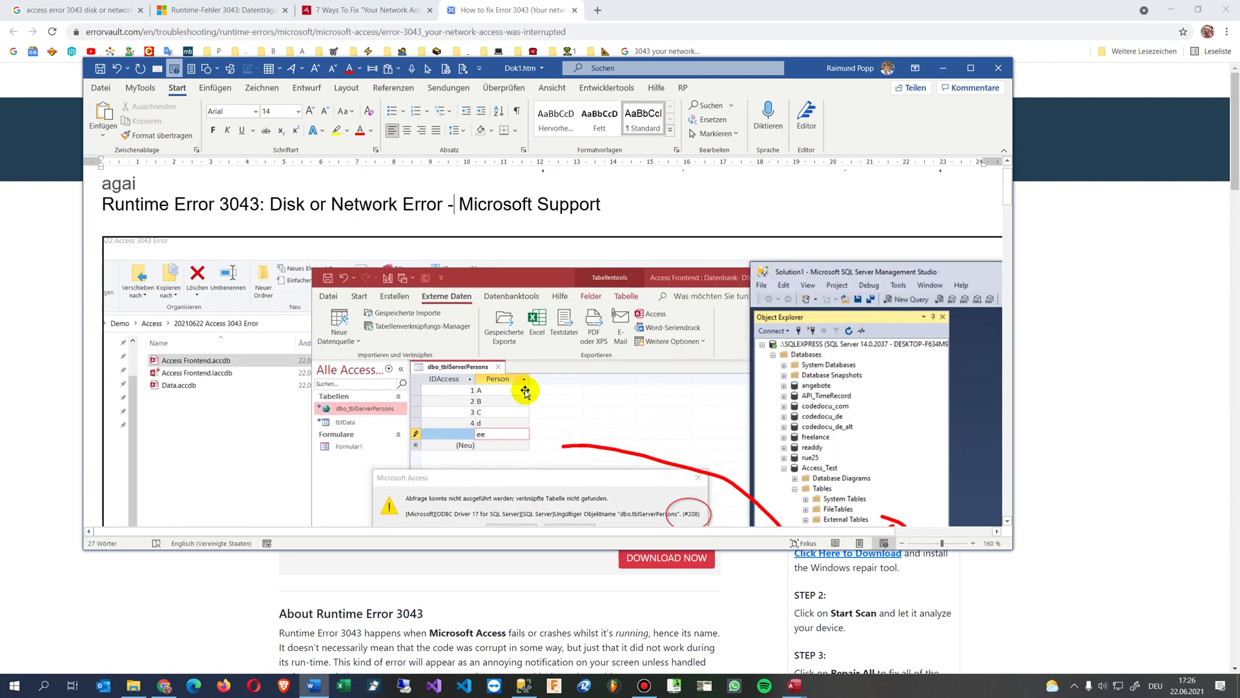
scroll(525, 391, up, 1)
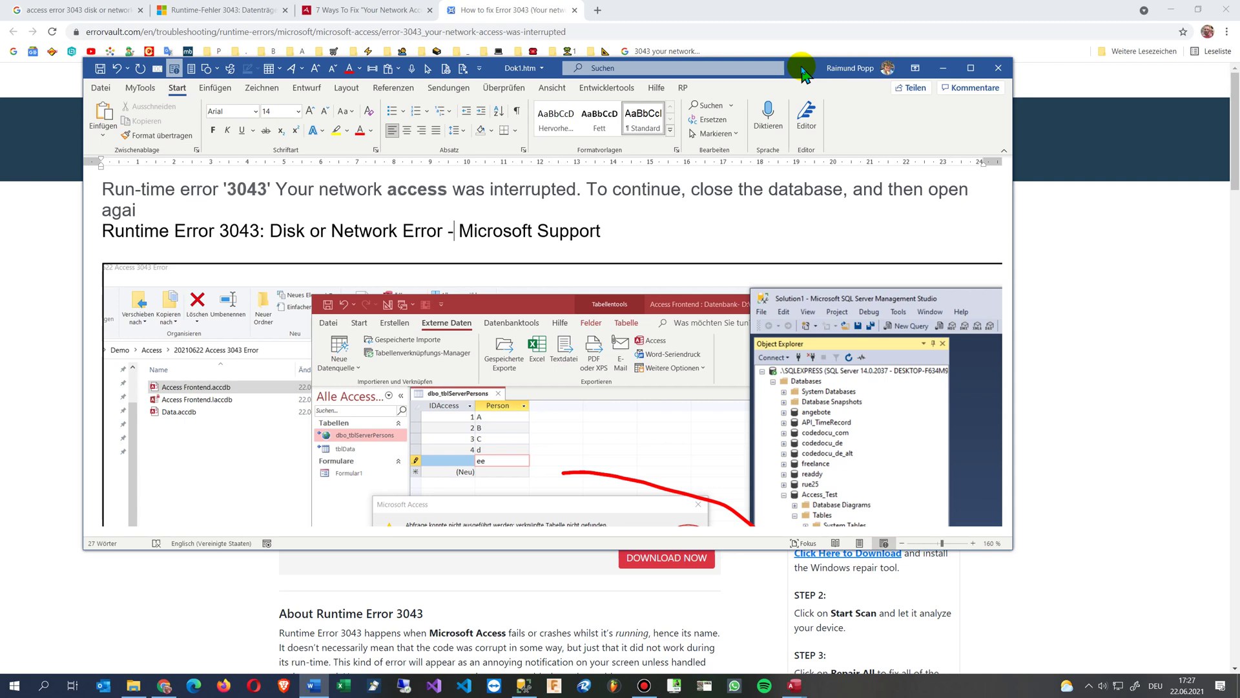
drag(804, 71, 794, 99)
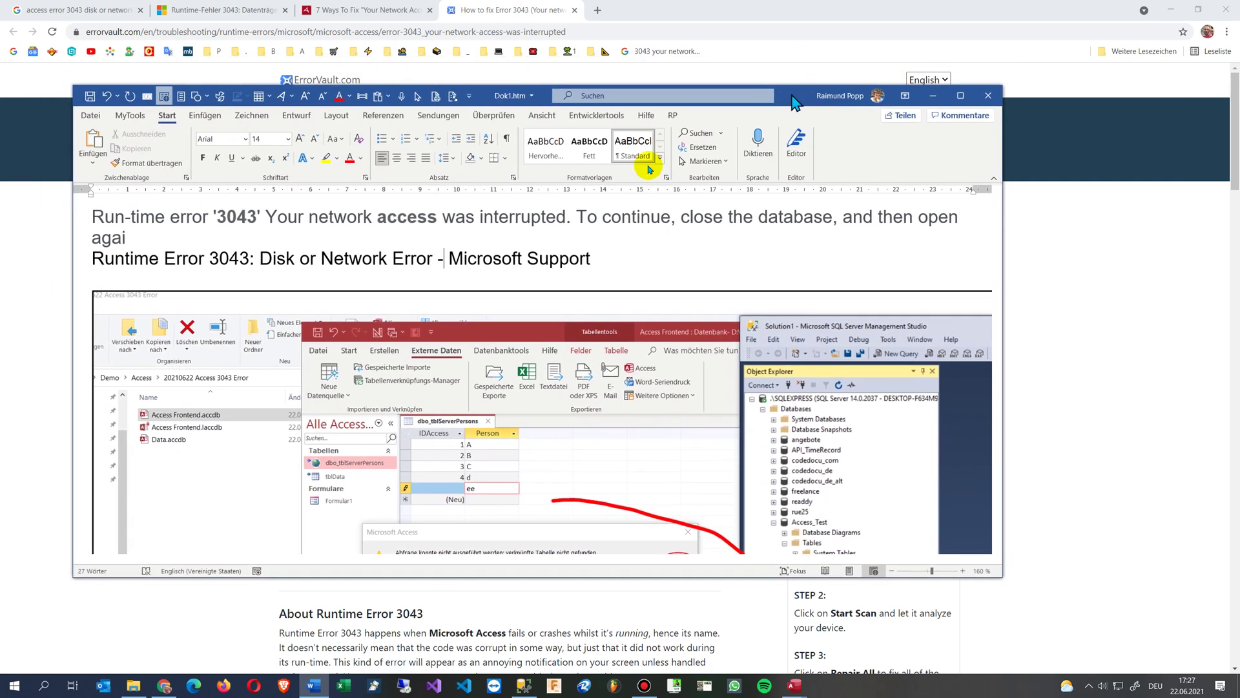
double_click(210, 258)
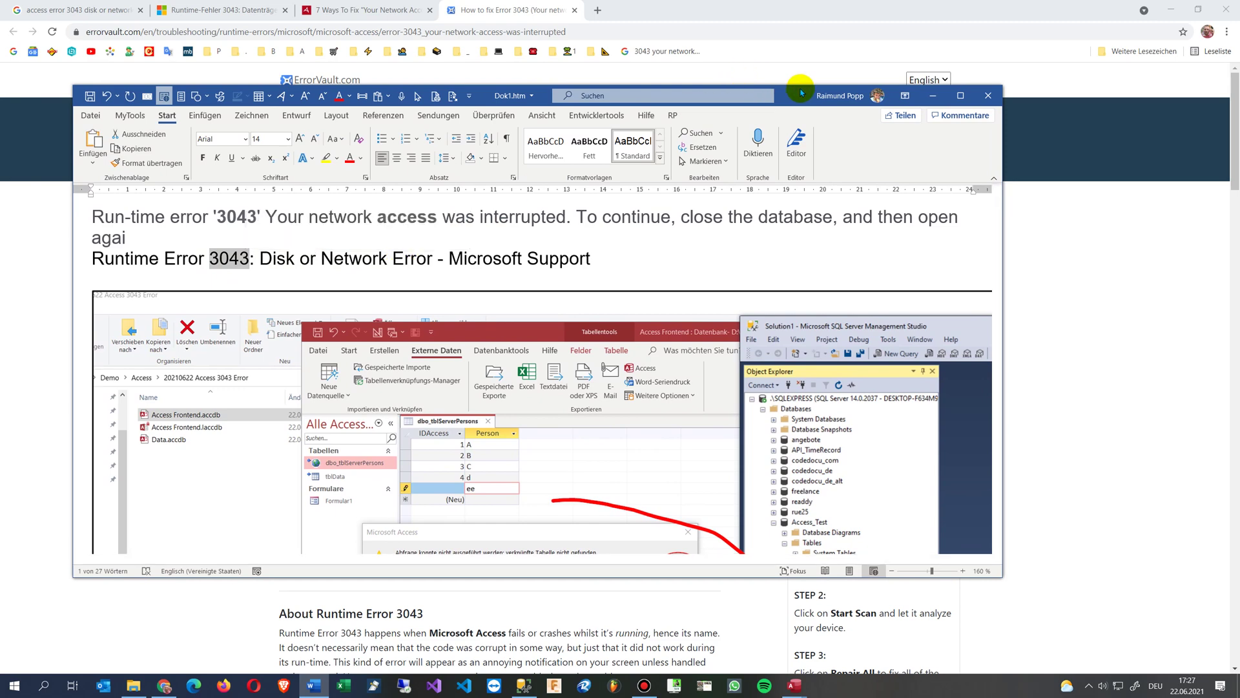
- Set Word aside and return Chrome to the Google results for 'access error 3043 disk or network'
key(alt+Tab)
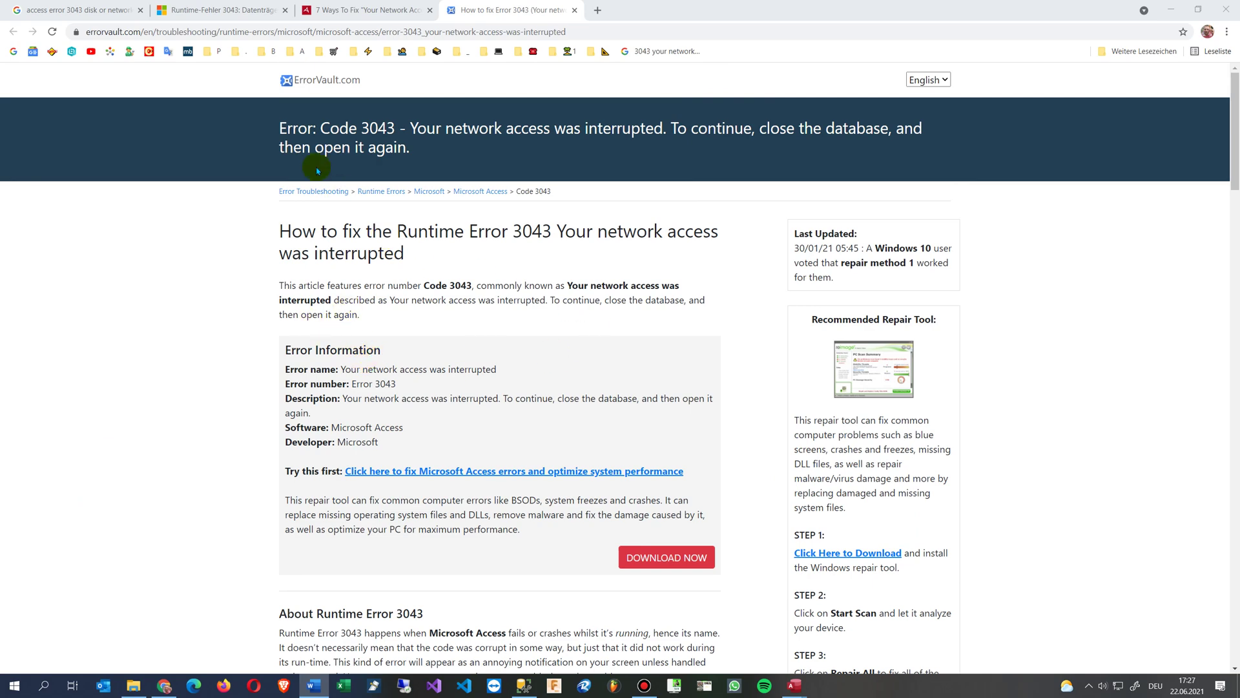
key(ctrl+shift+Tab)
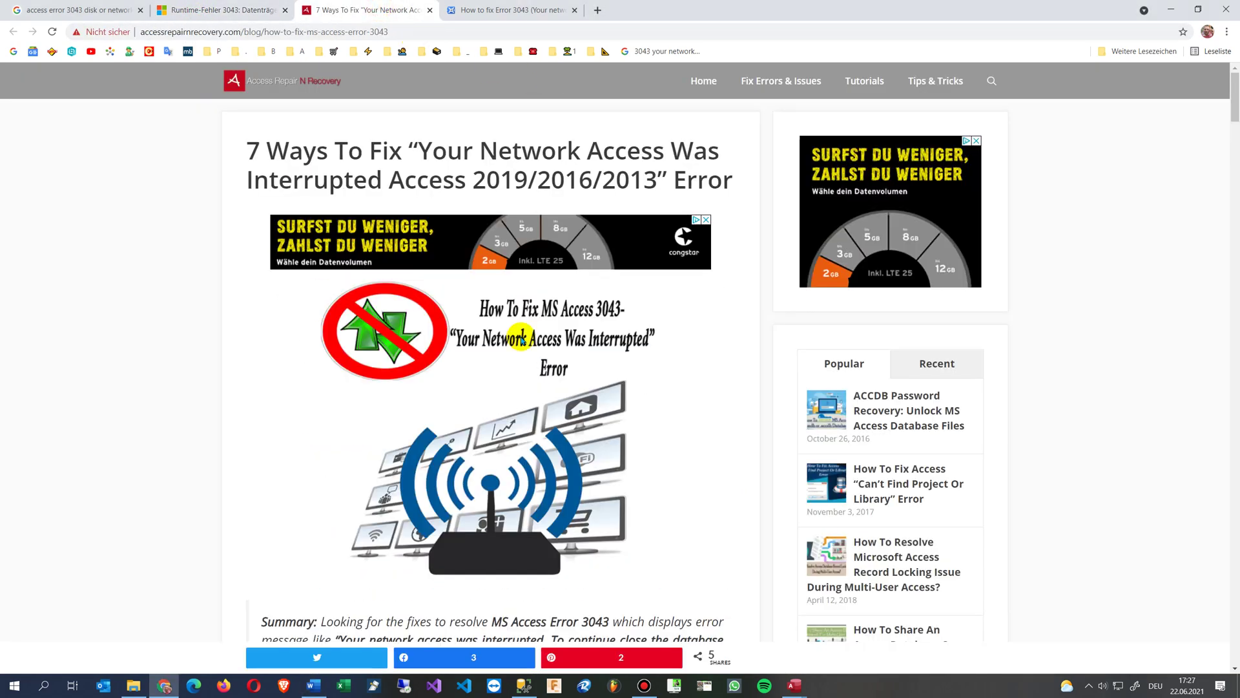
click(97, 10)
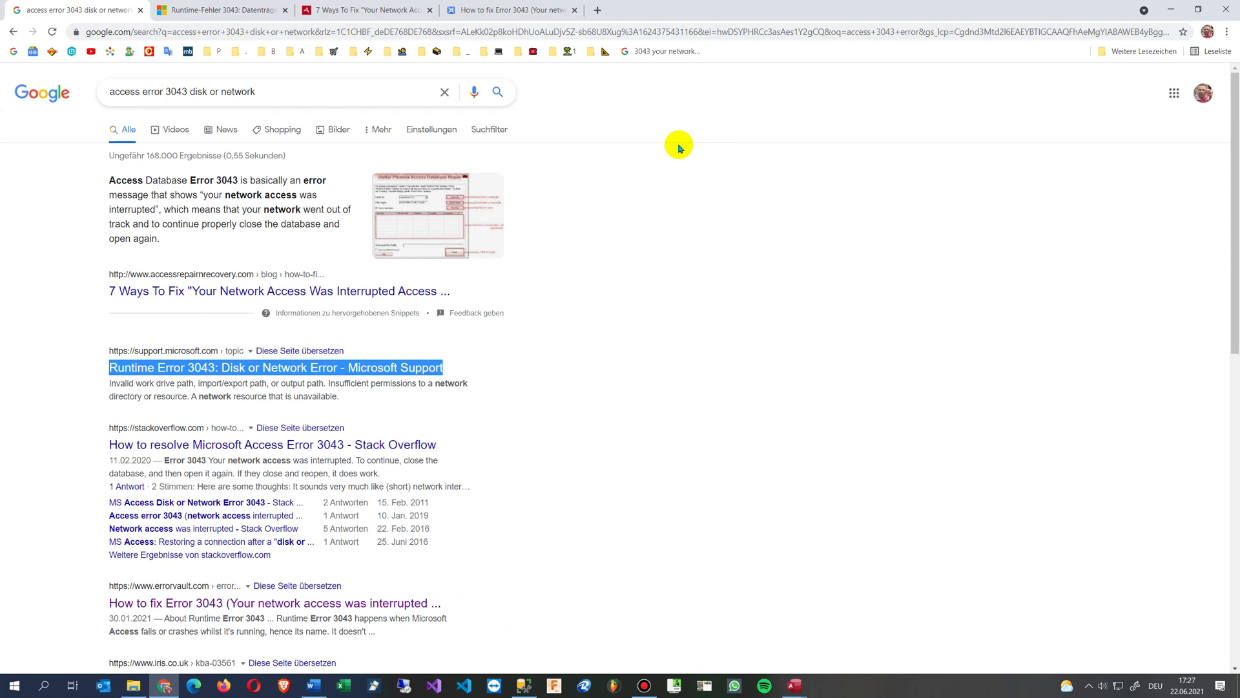
- Close Chrome and arrange the SSMS window beside Access, running the form's Refresh Tables once
click(1226, 11)
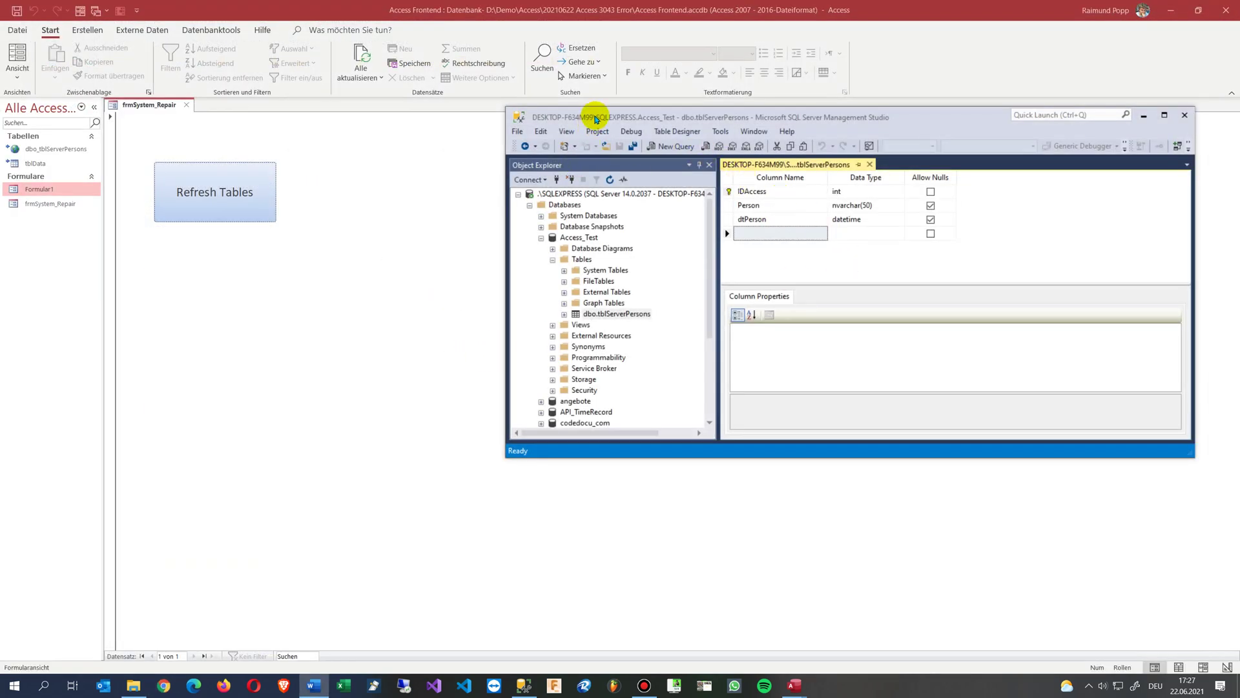
drag(595, 119, 445, 83)
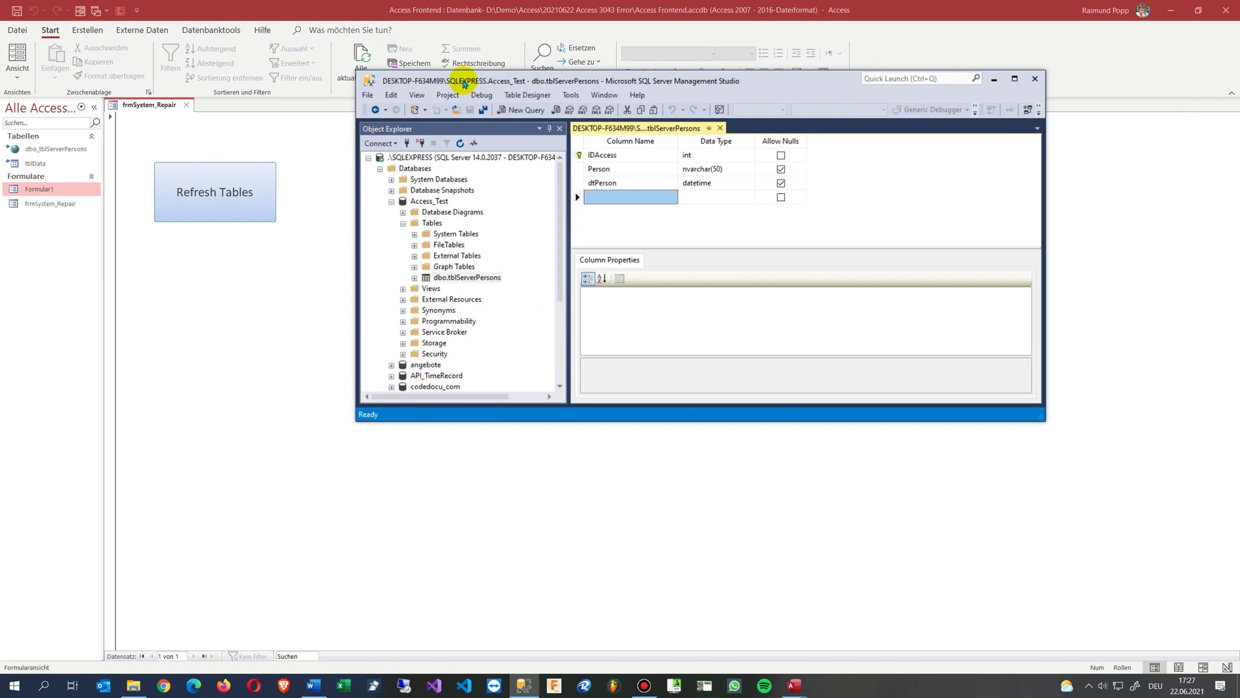
drag(467, 89, 502, 152)
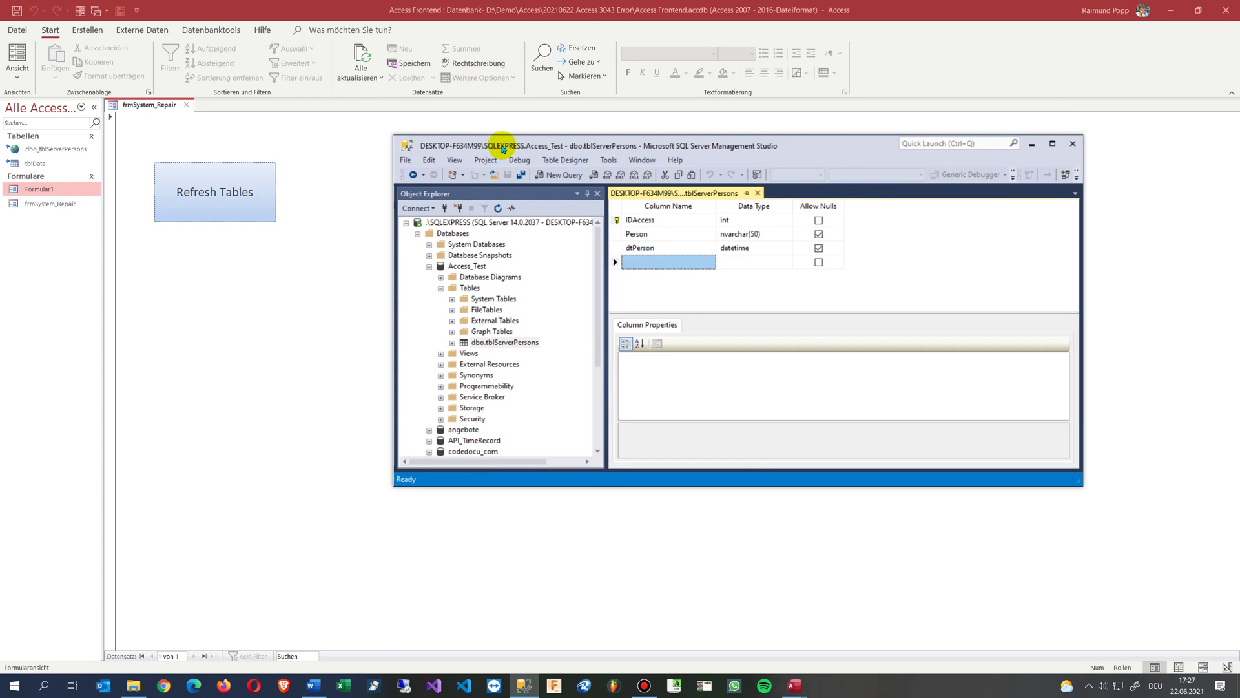
click(406, 223)
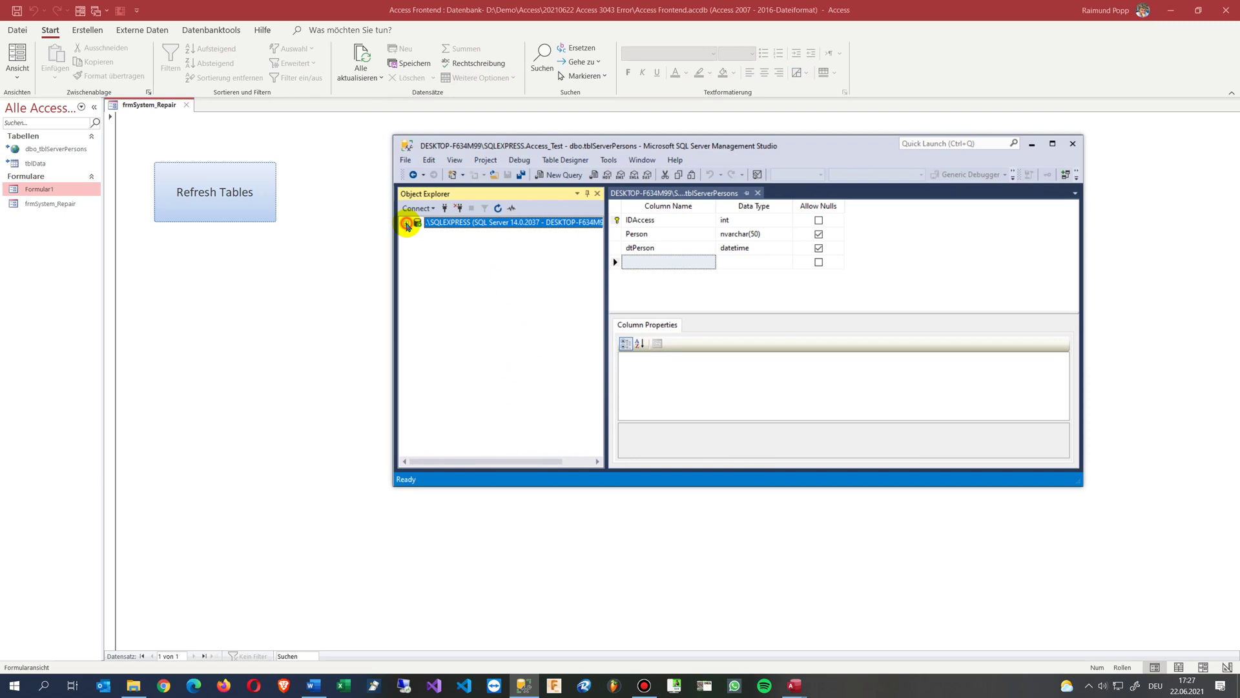
click(406, 223)
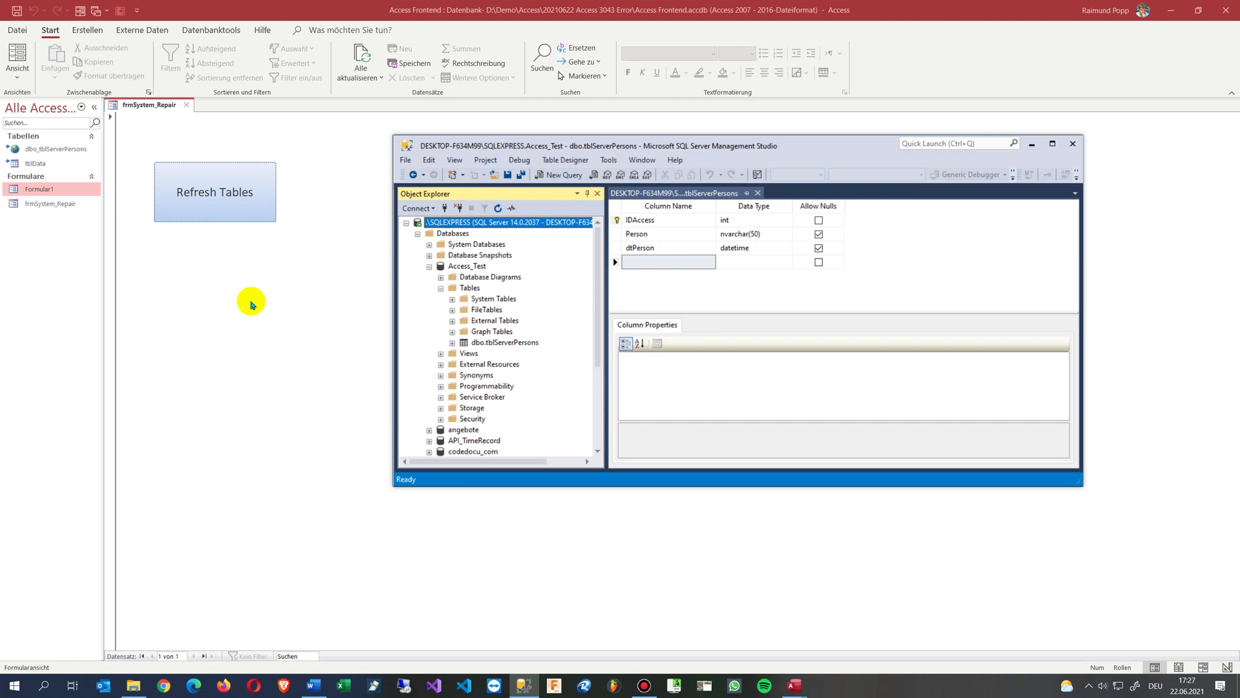
click(233, 202)
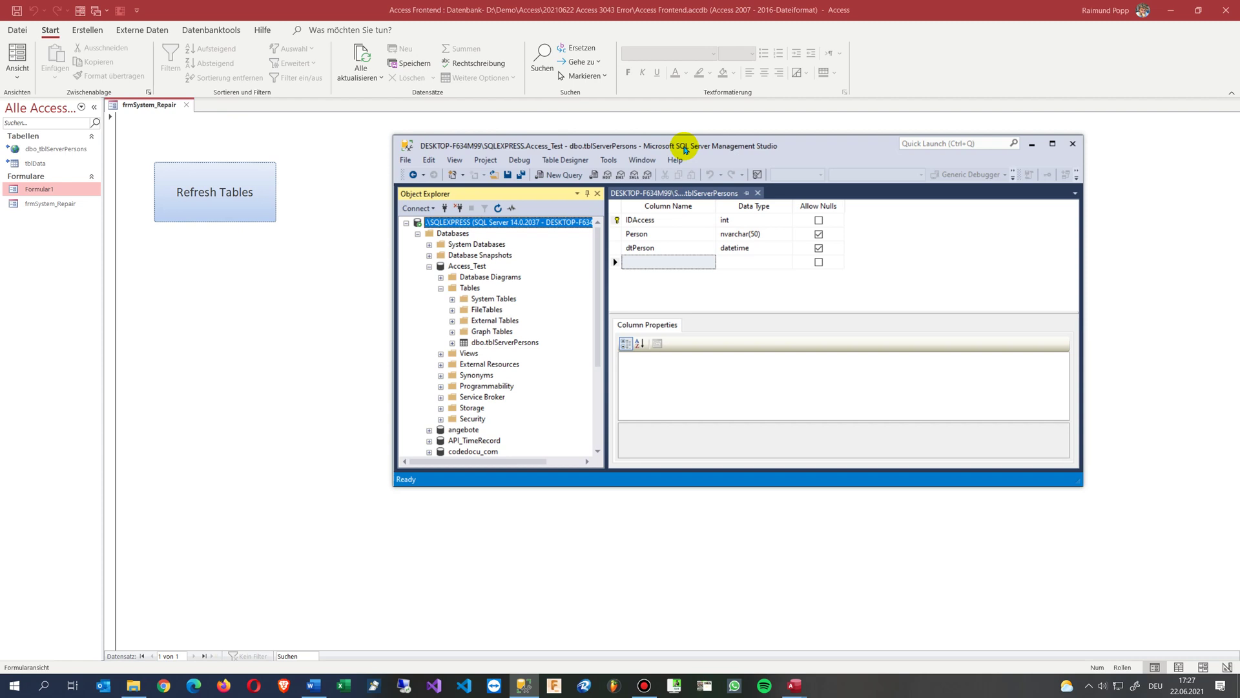
drag(685, 150, 715, 150)
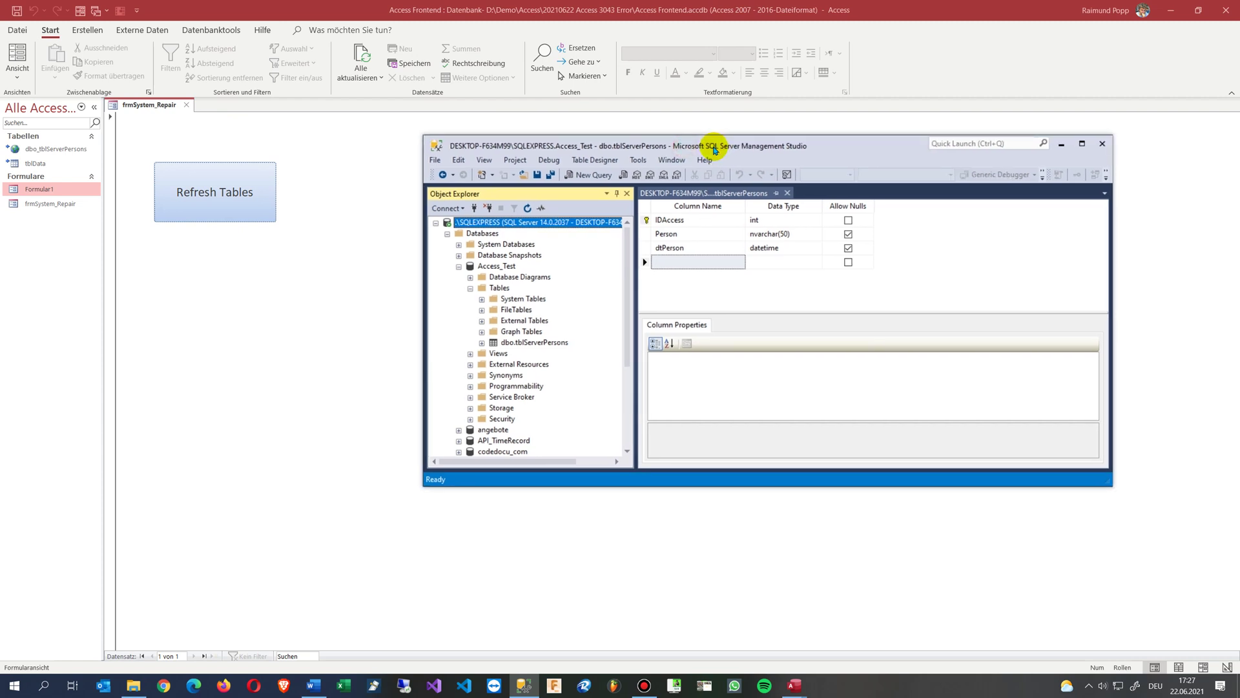
drag(1108, 486, 969, 505)
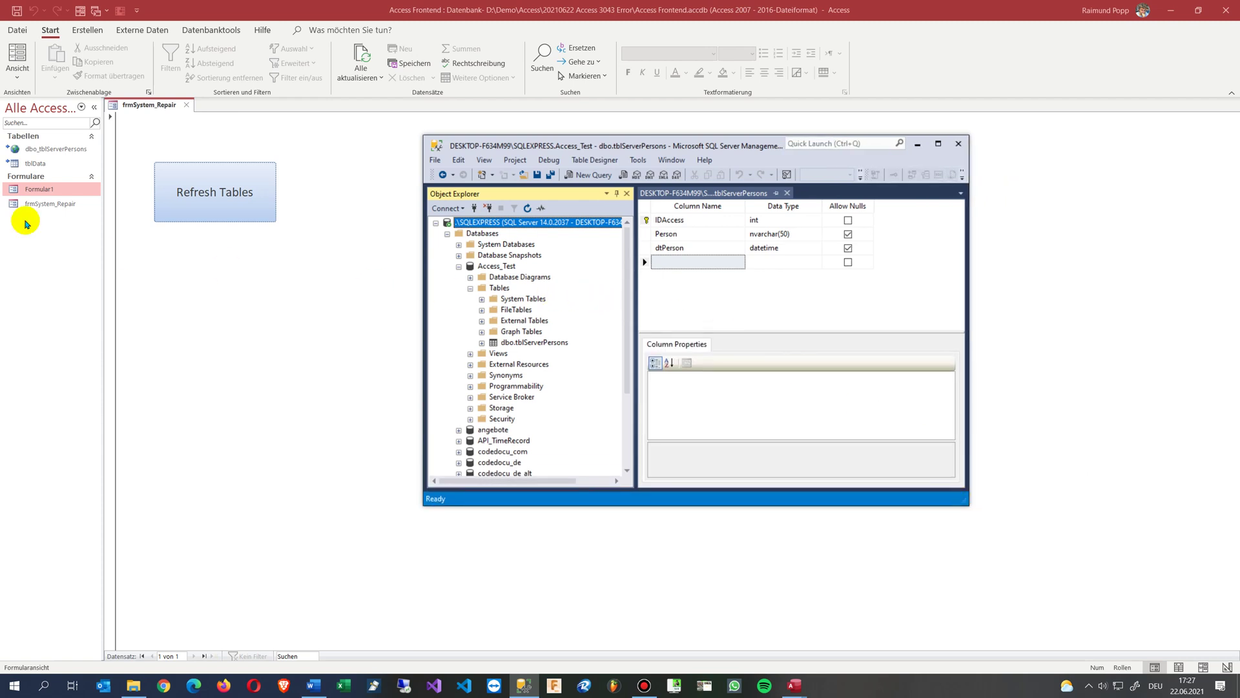
- Rename the Person column of dbo.tblServerPersons to Personw in Table Designer and save
click(700, 245)
click(699, 245)
click(705, 236)
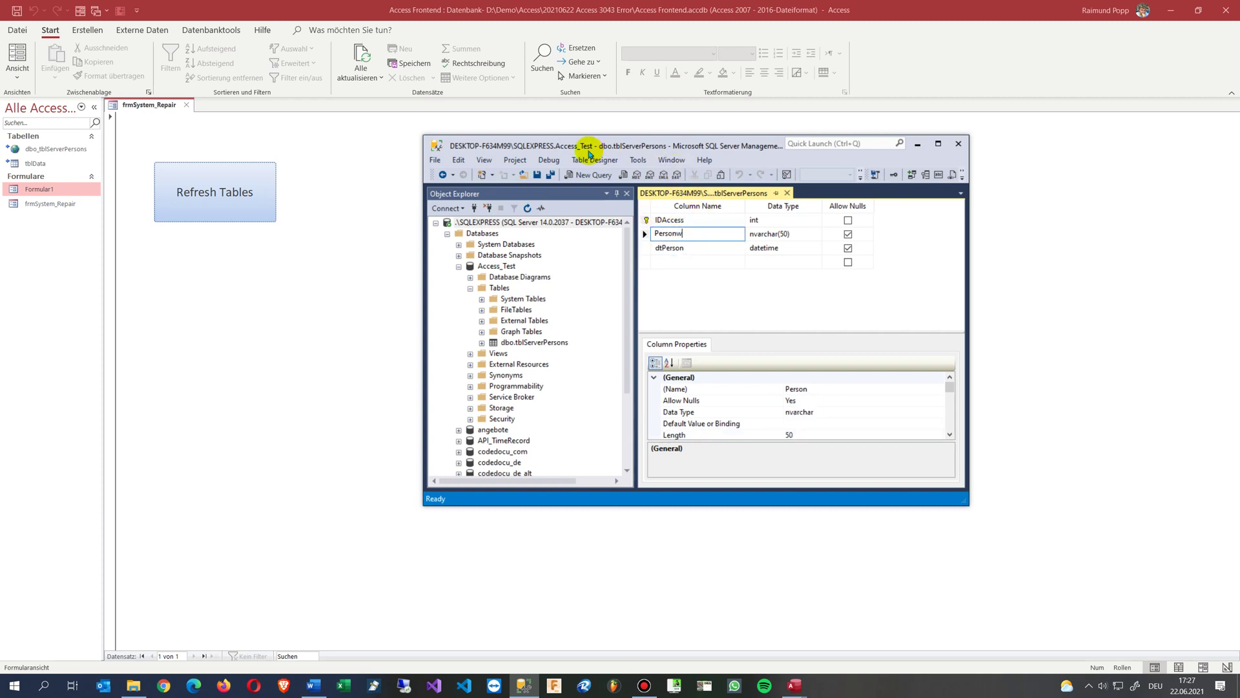
click(691, 248)
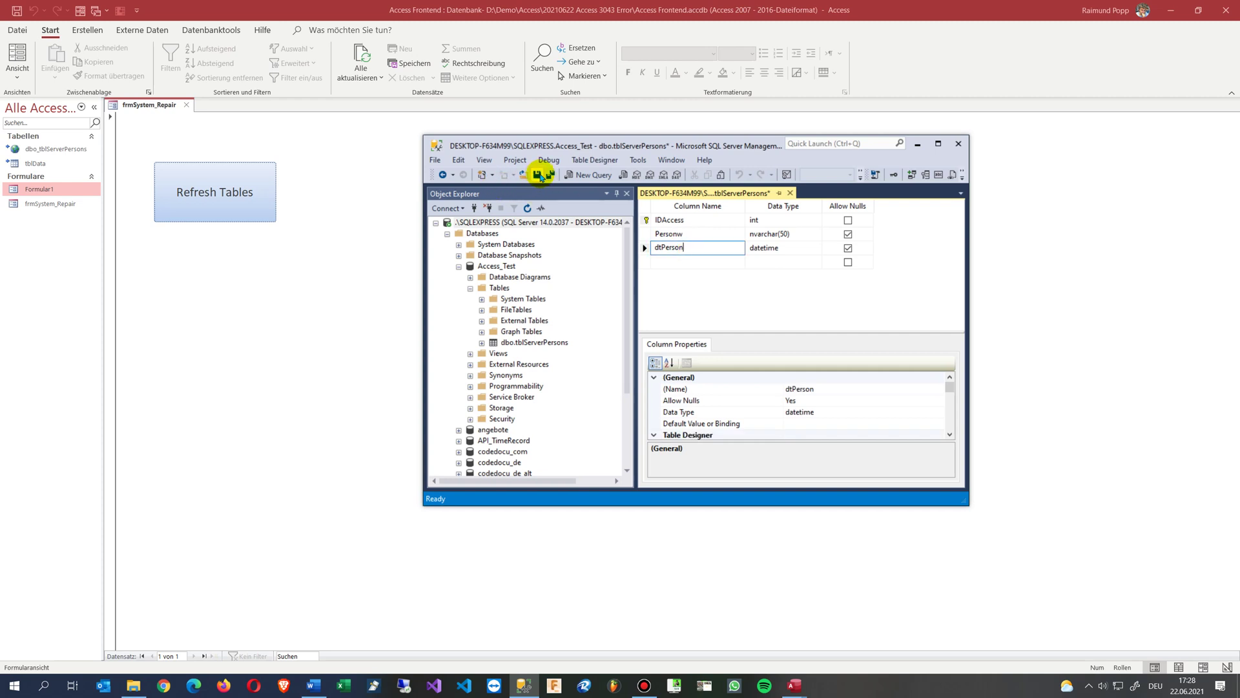
click(538, 174)
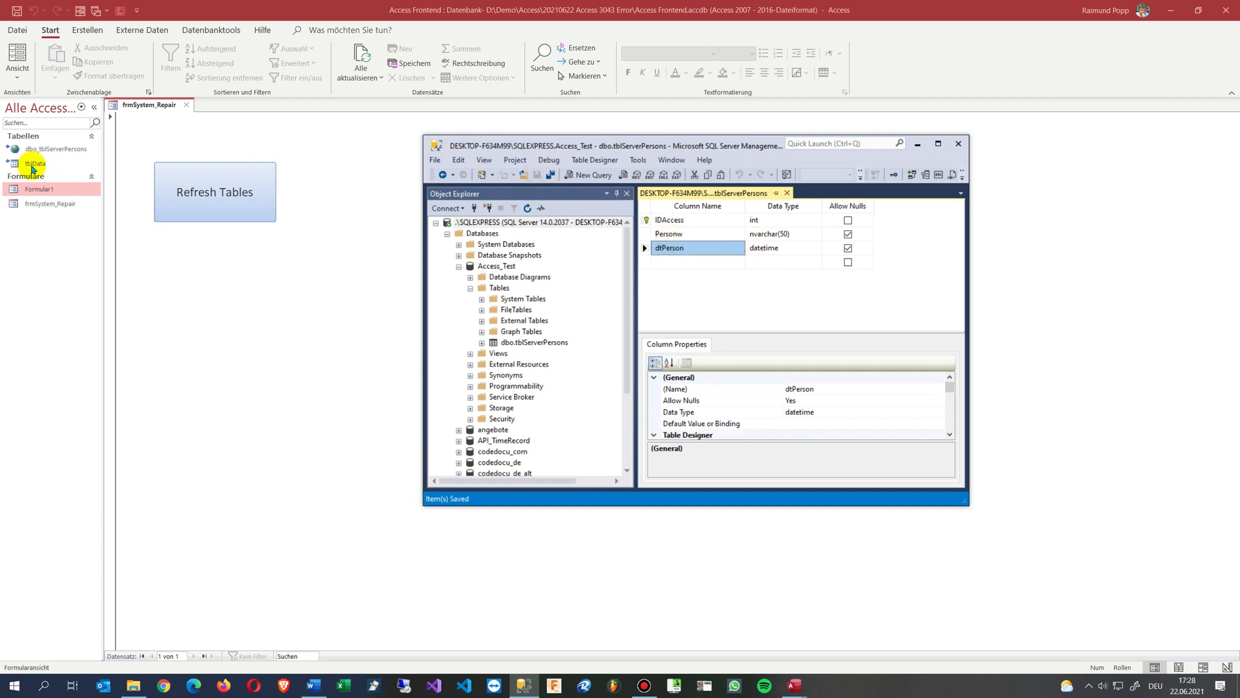
- Open dbo_tblServerPersons, dismiss the ODBC call failed error, and close the #Name? datasheet
double_click(43, 150)
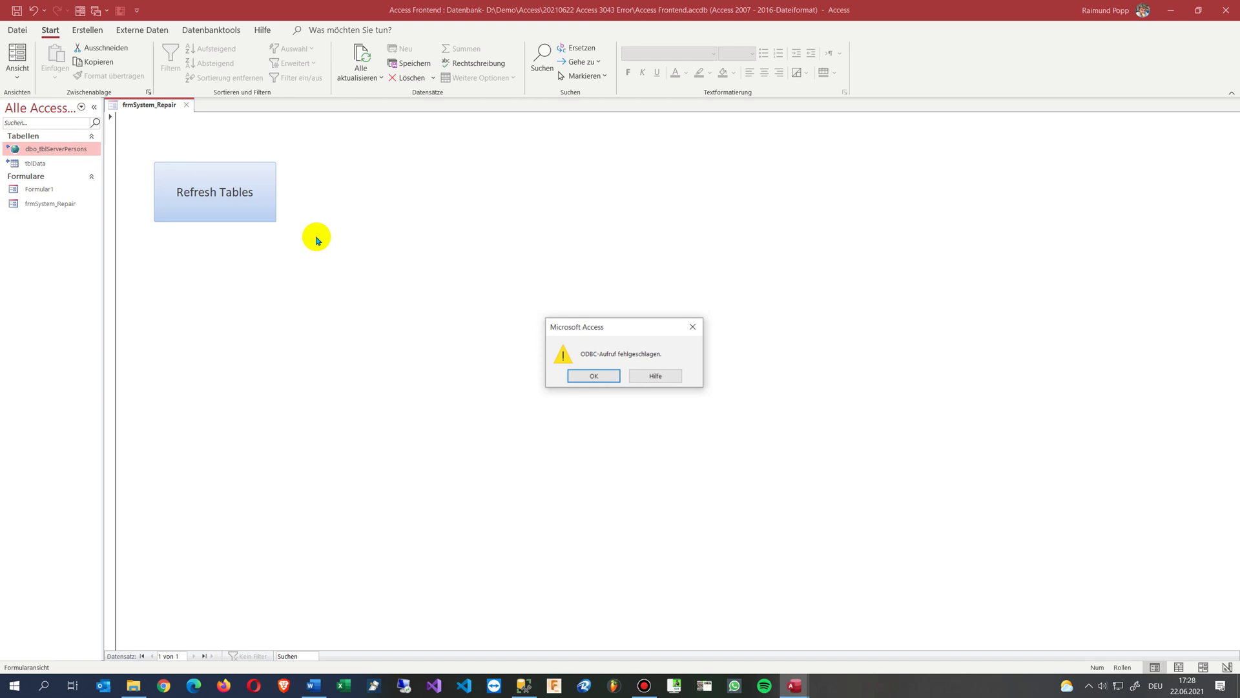
click(590, 375)
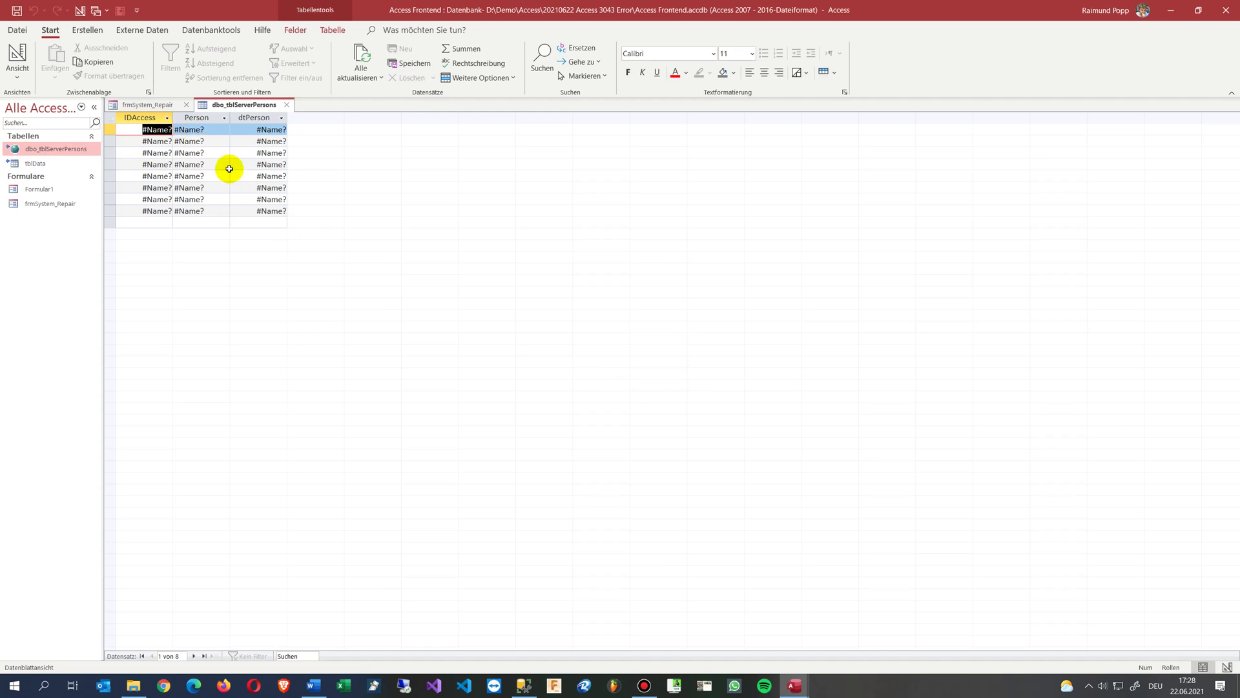
click(288, 106)
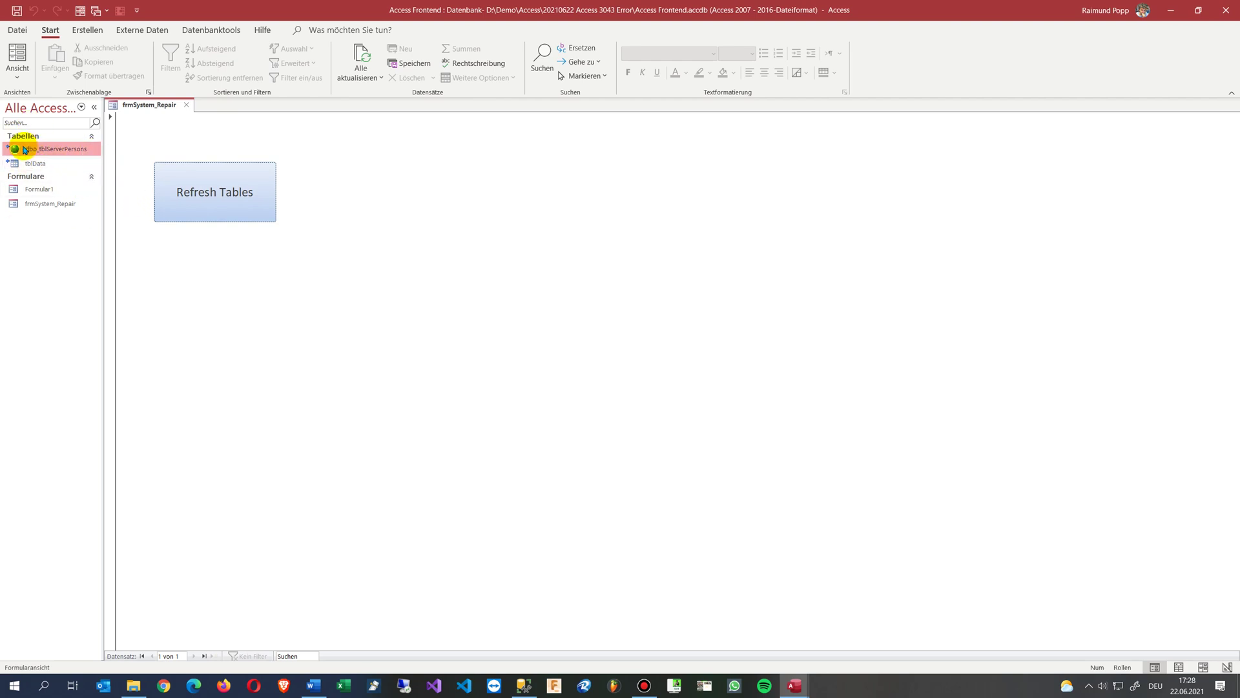
- Check dbo_tblServerPersons' connection string, then bring up its context menu
mouse_move(15, 147)
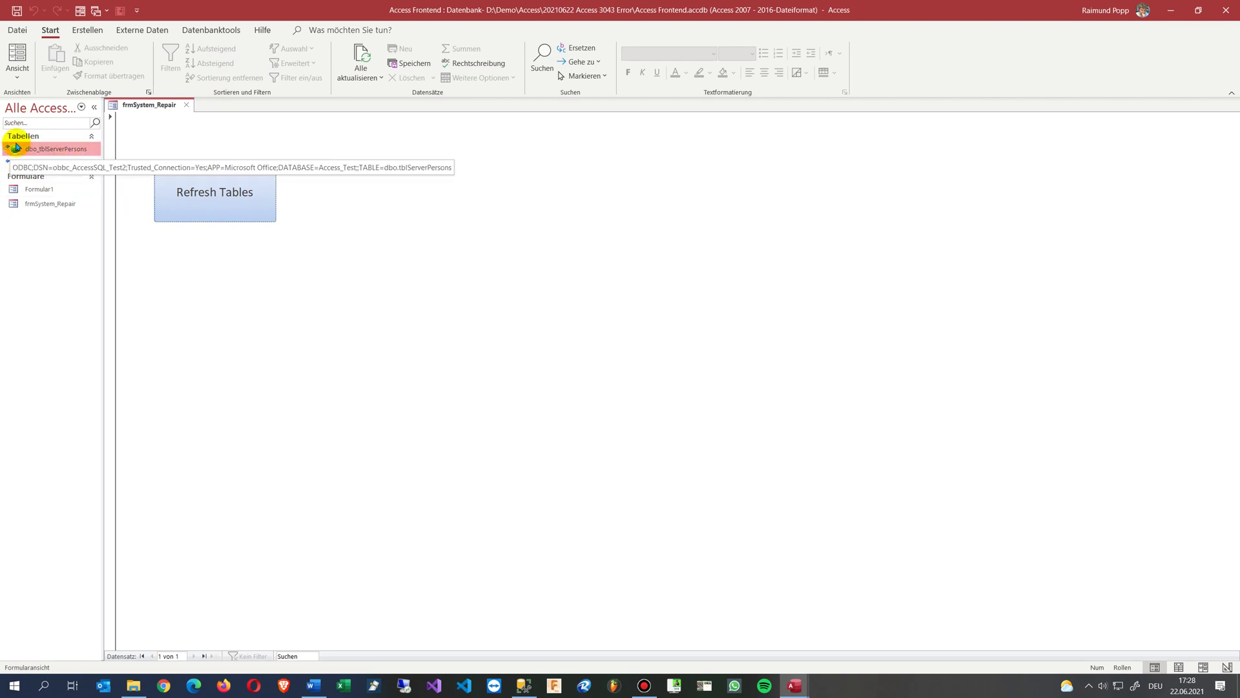
right_click(58, 153)
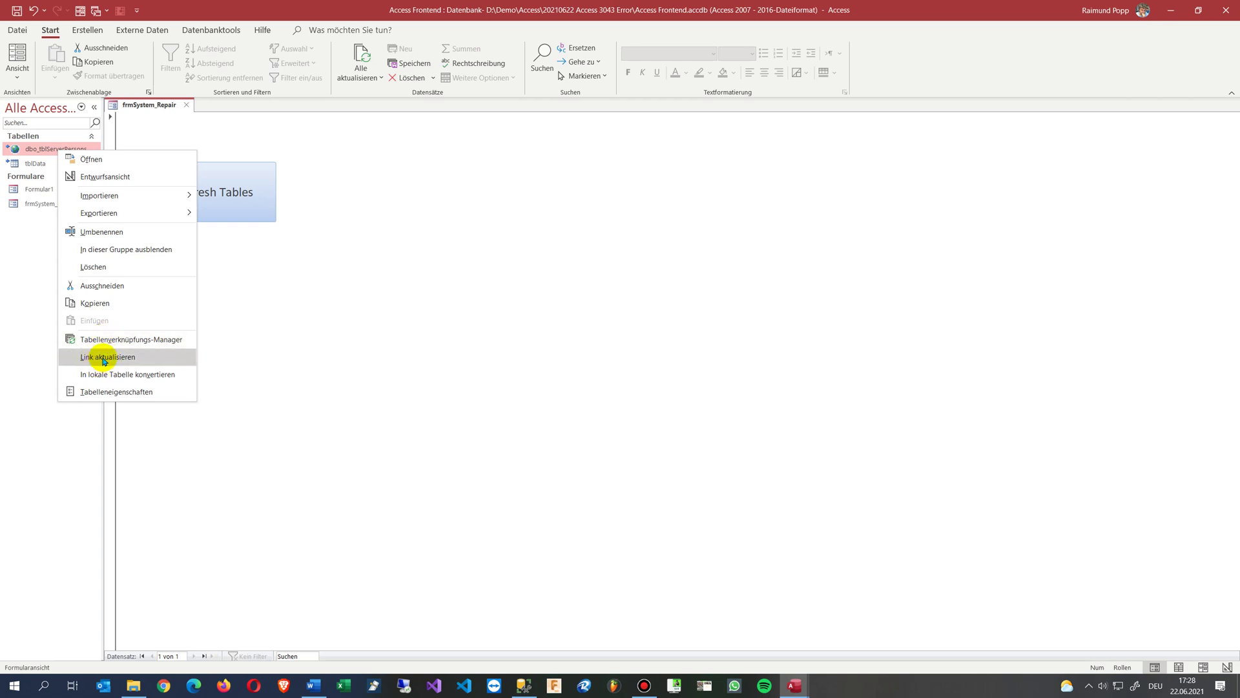
- Run Link aktualisieren on dbo_tblServerPersons and confirm its 8 records with Personw data open
click(104, 358)
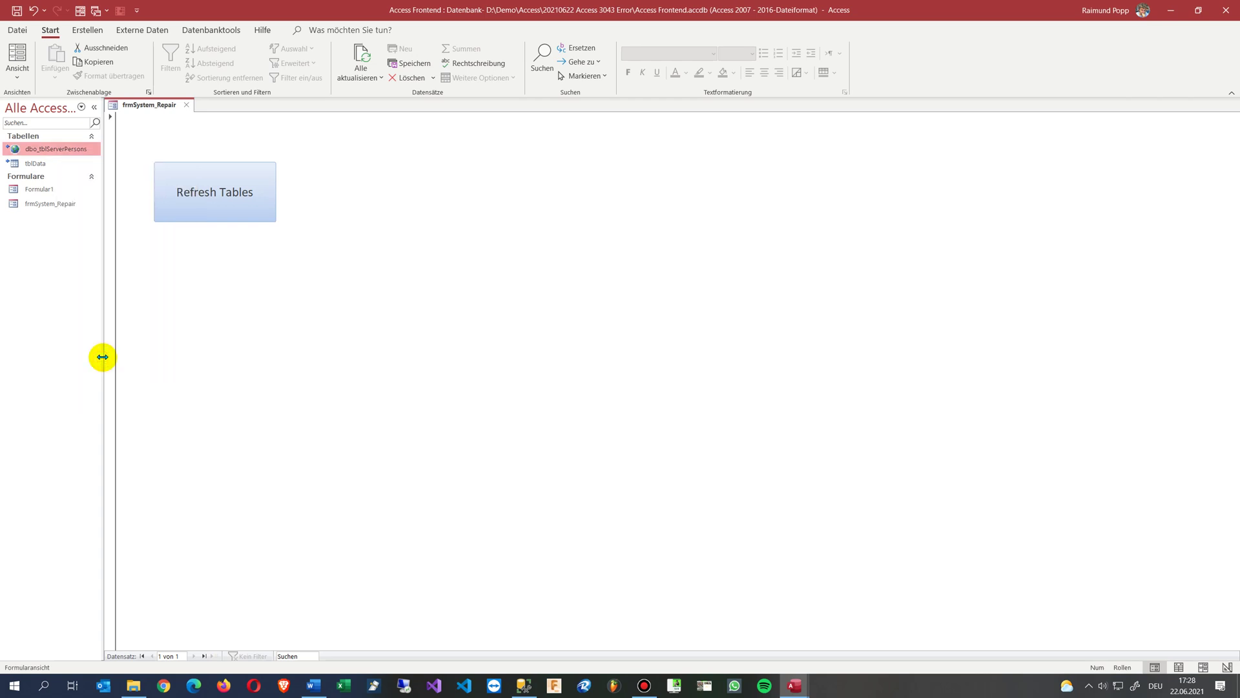
double_click(63, 149)
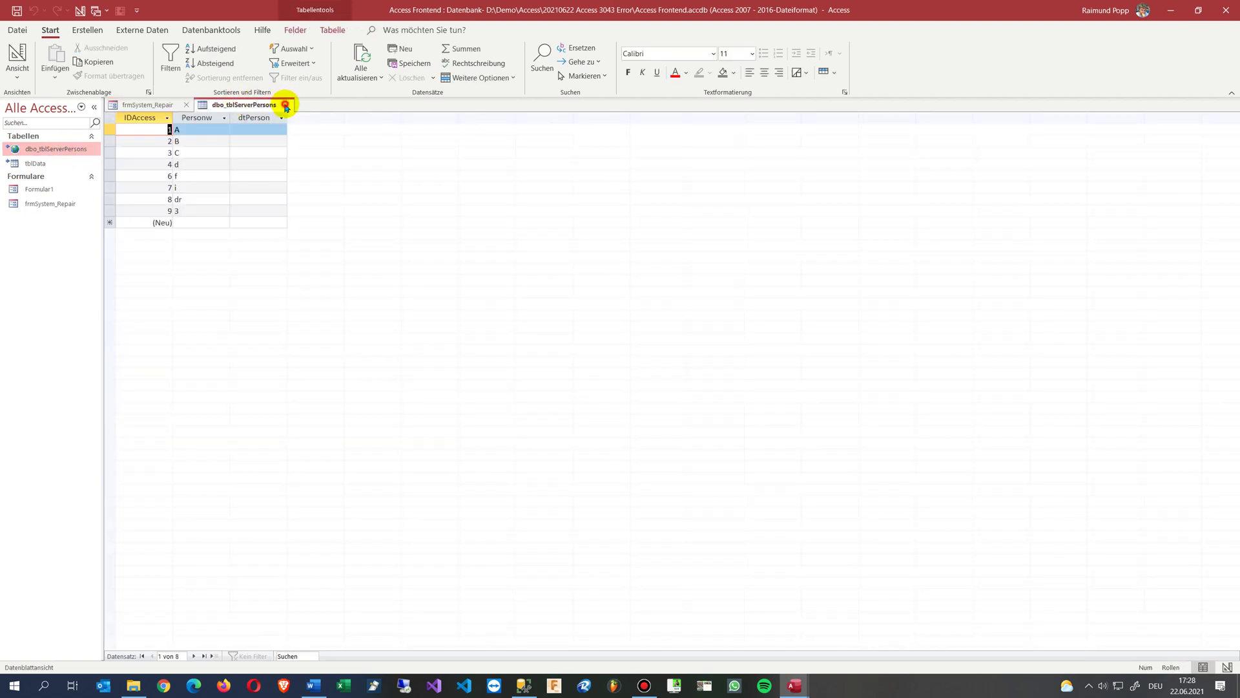
click(285, 105)
right_click(71, 149)
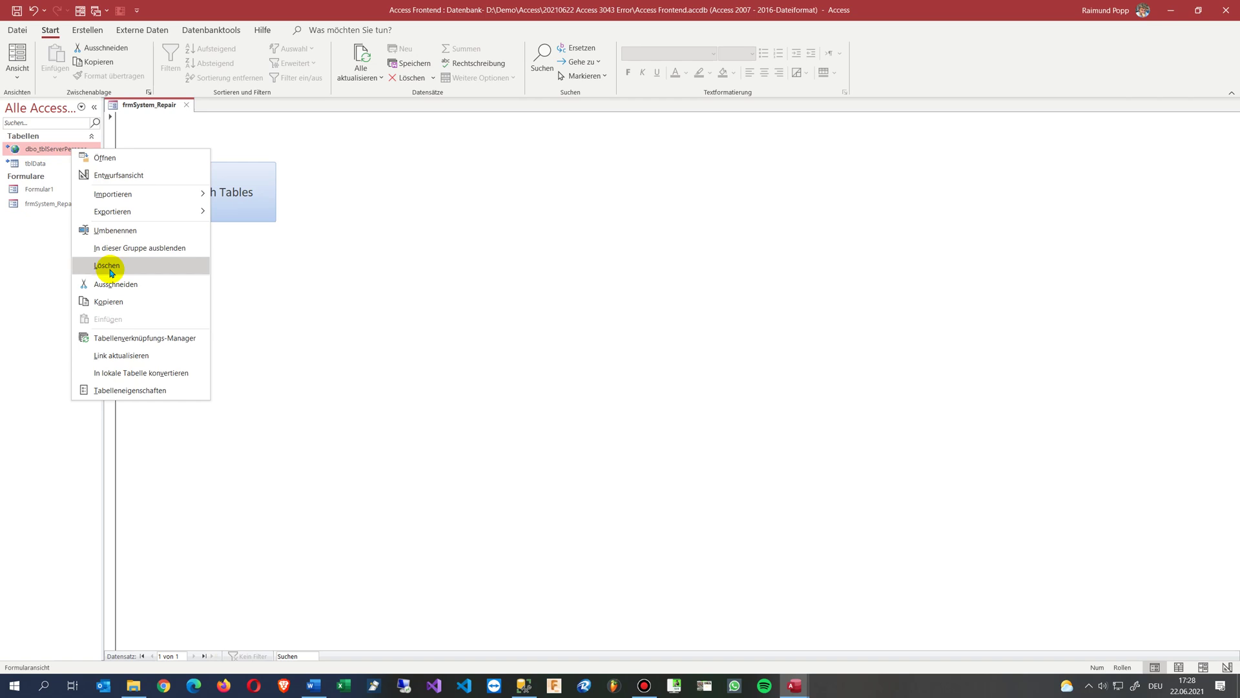
- In the Tabellenverknüpfungs-Manager, refresh the tables of the ODBC data source
click(117, 343)
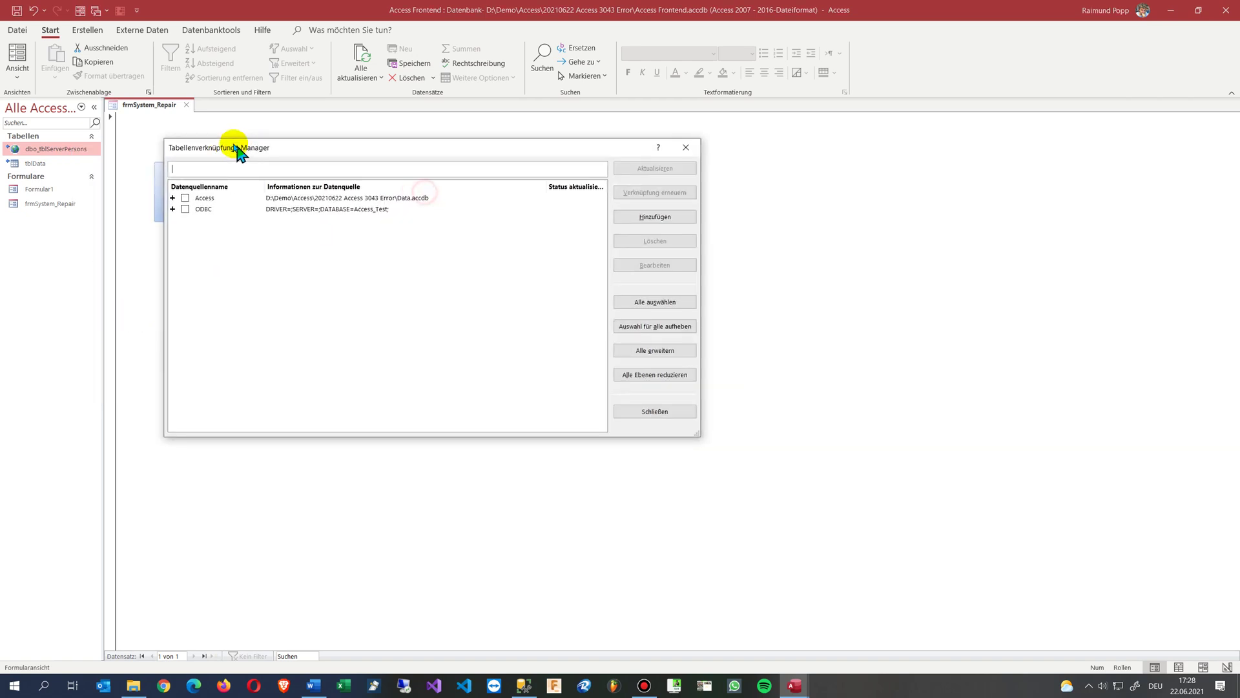
click(182, 208)
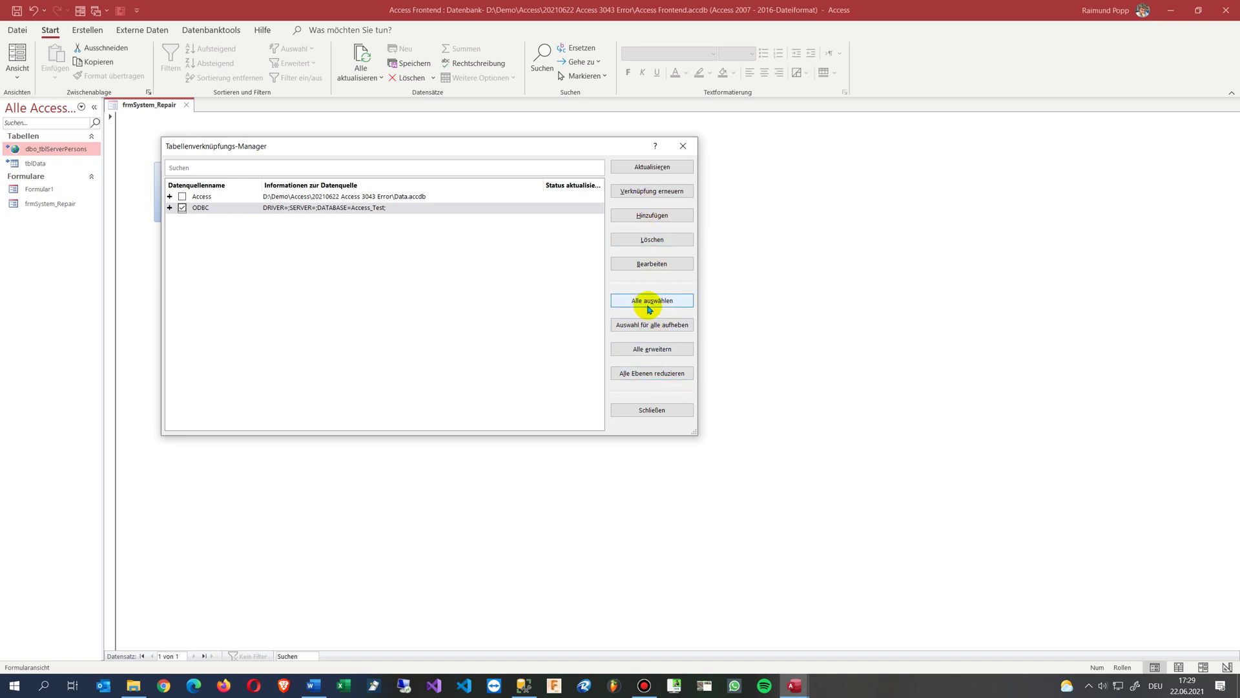
click(653, 166)
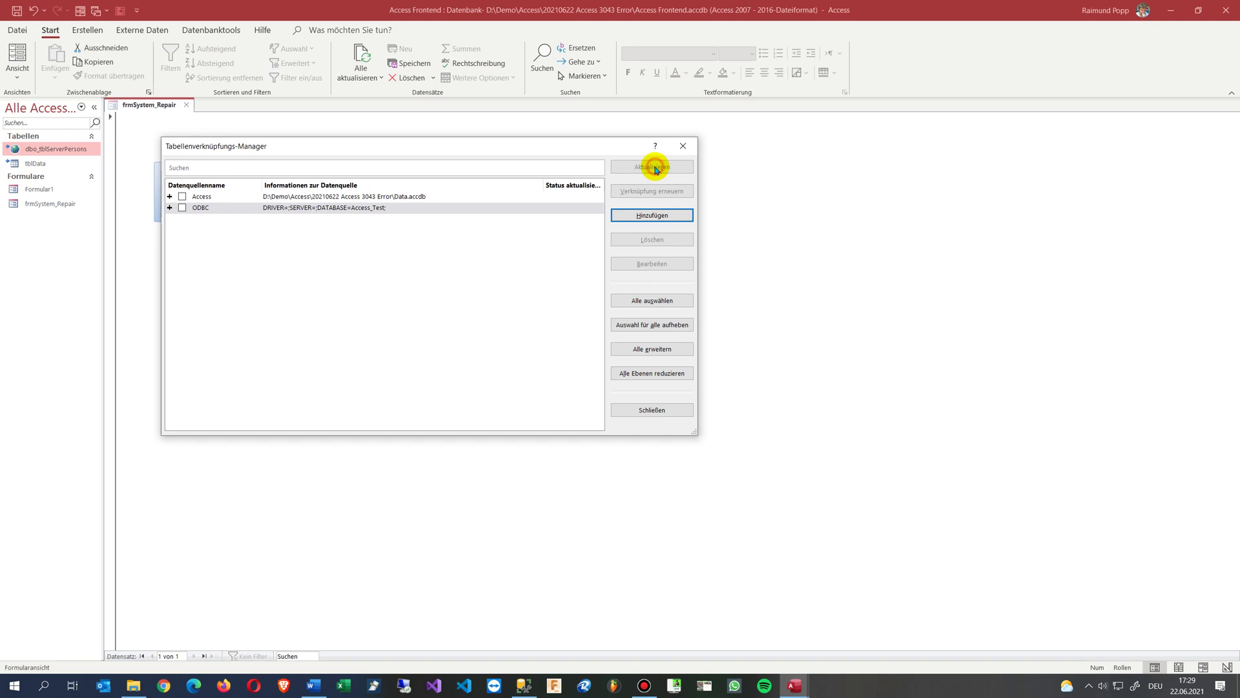
- Relink the ODBC source to Access_Test, keeping the same DSN connection string and table name
click(183, 208)
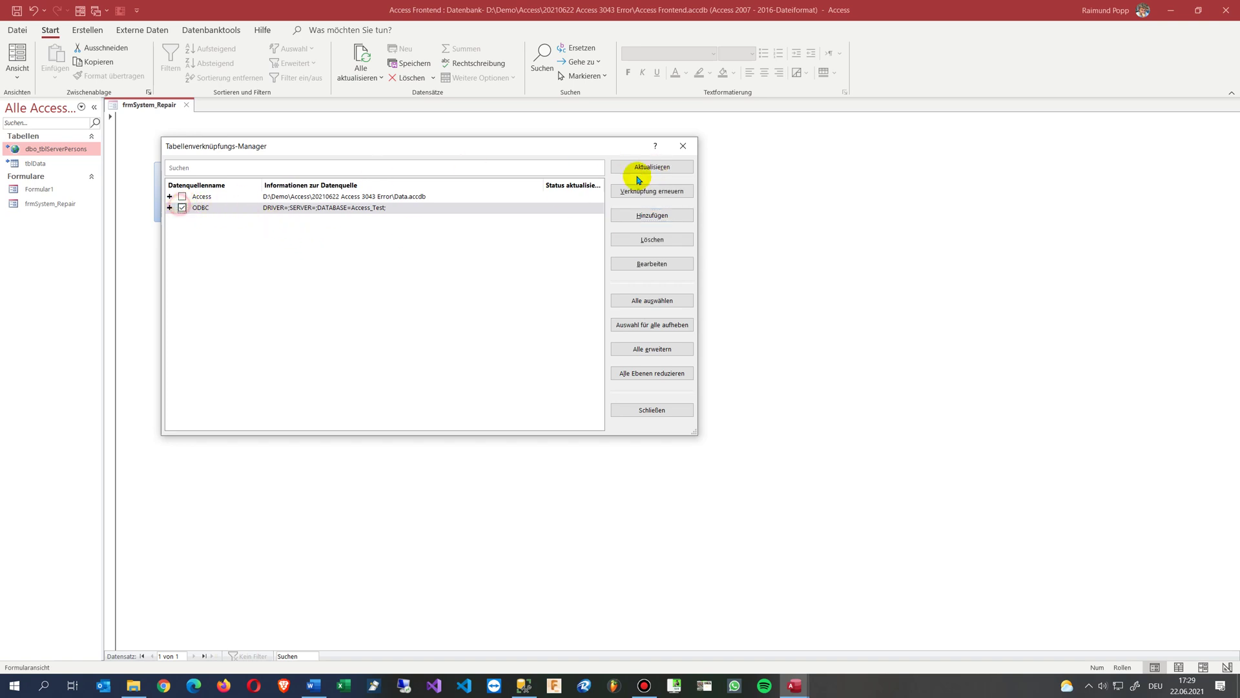
click(654, 191)
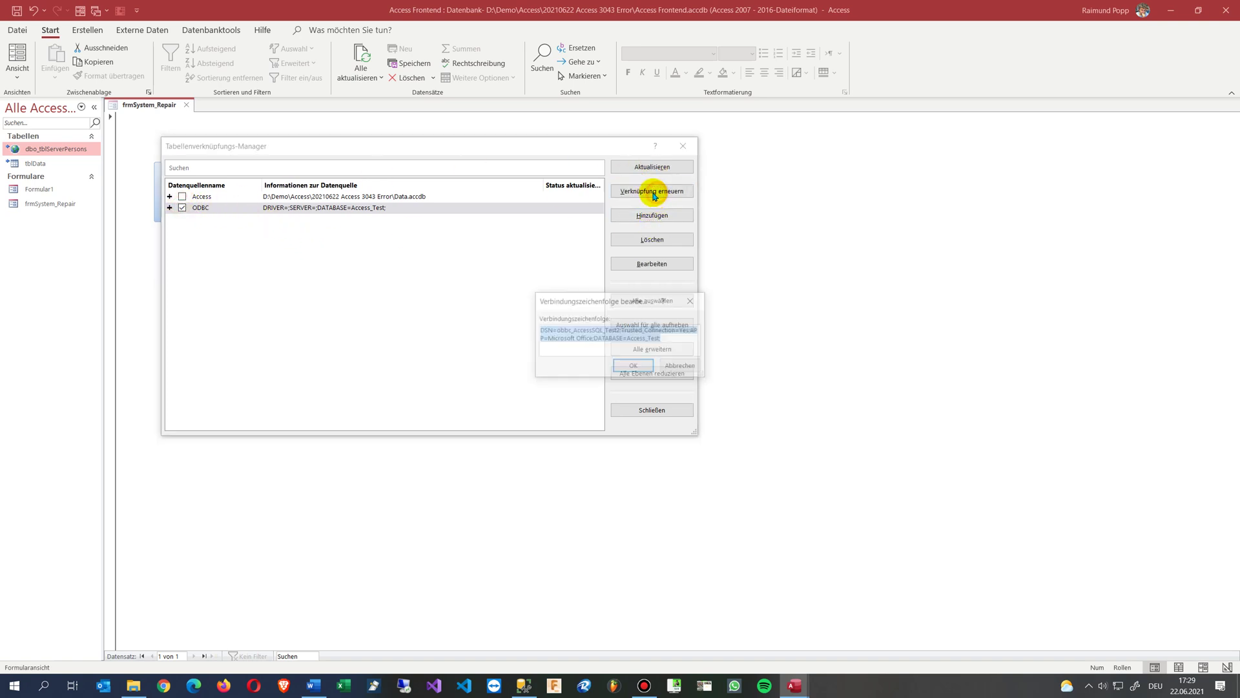
click(573, 343)
drag(559, 330, 623, 340)
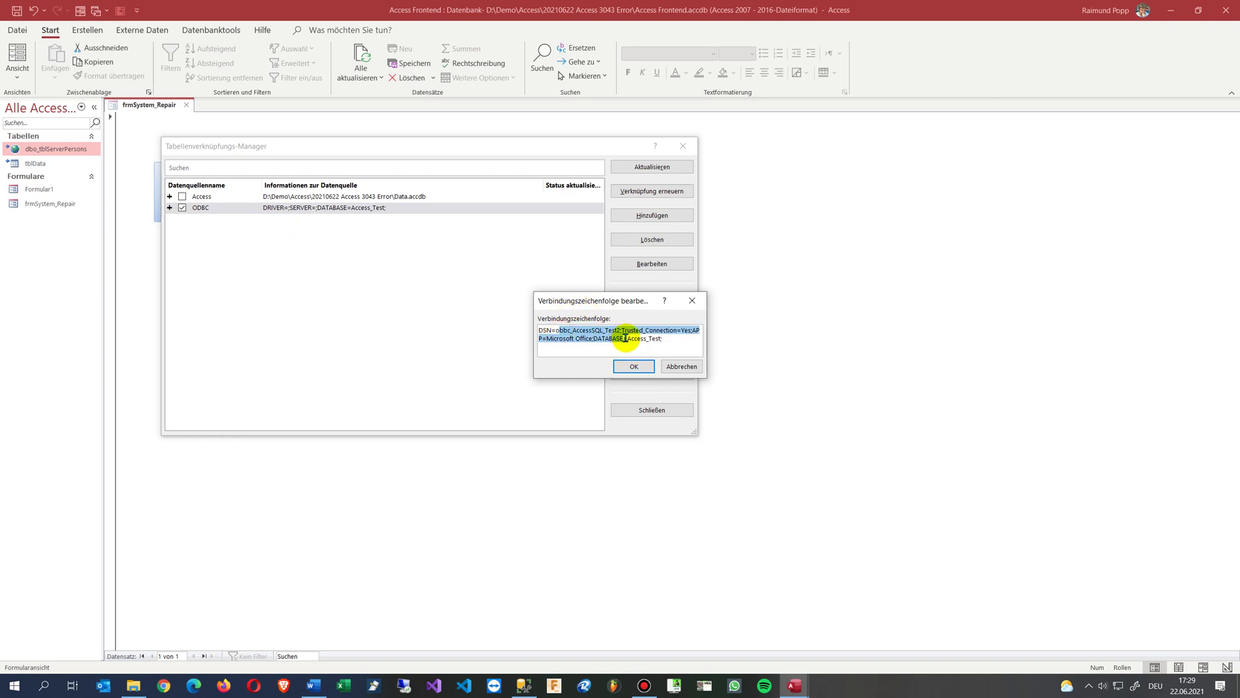
click(644, 369)
click(636, 365)
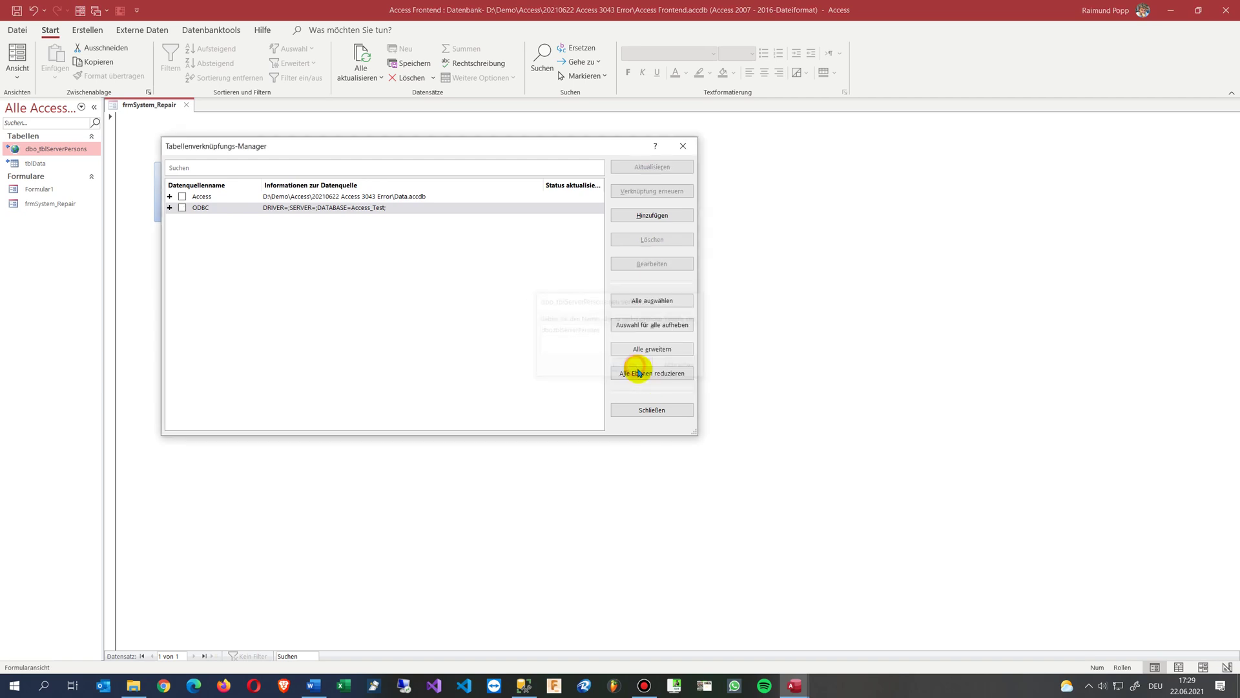
- Close the Linked Table Manager and run Refresh Tables on the frmSystem_Repair form
click(683, 145)
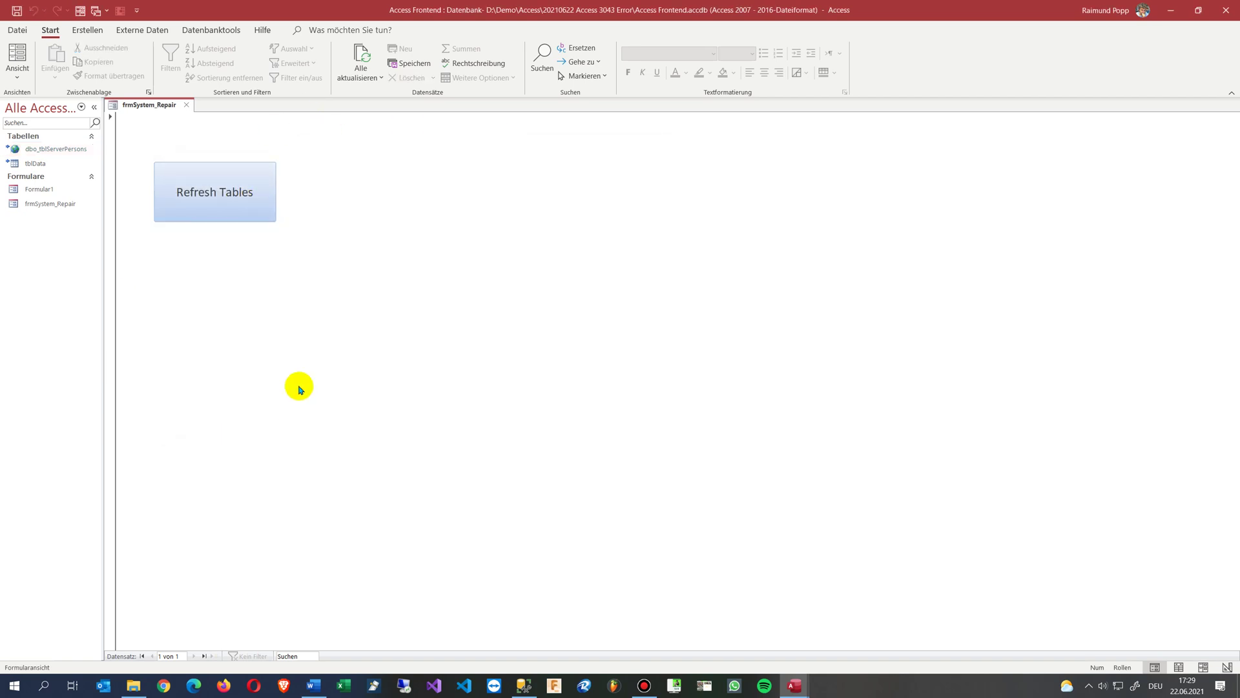
mouse_move(64, 150)
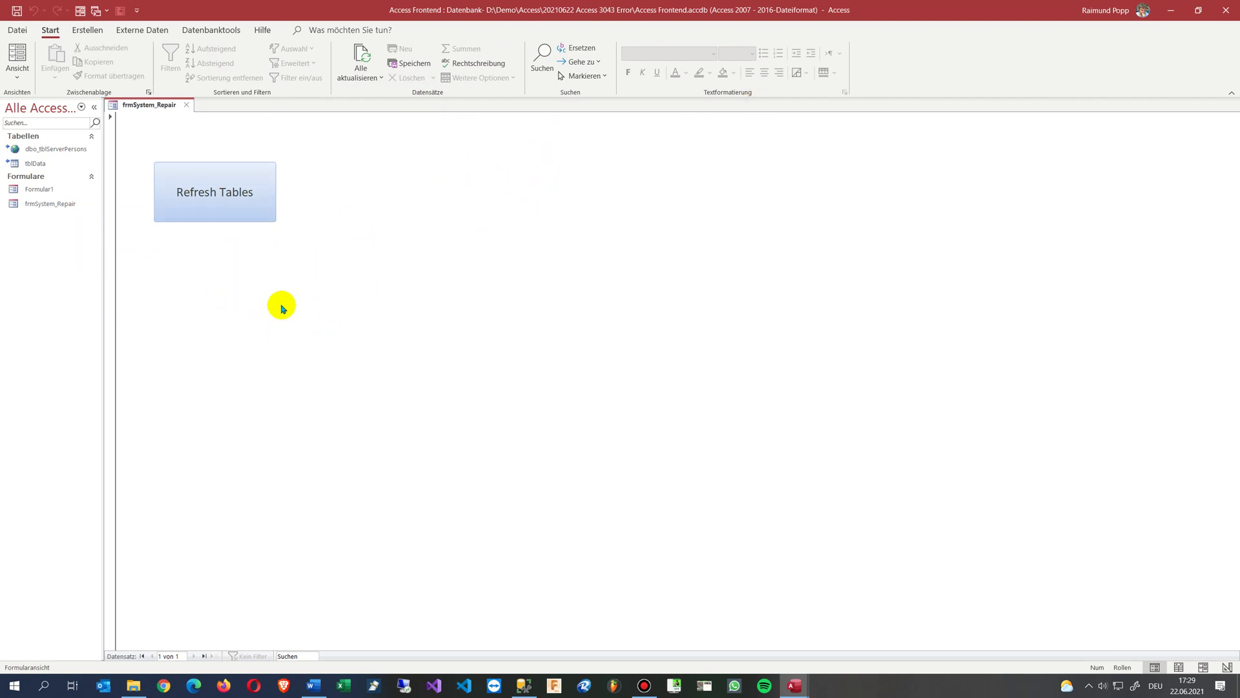
click(238, 208)
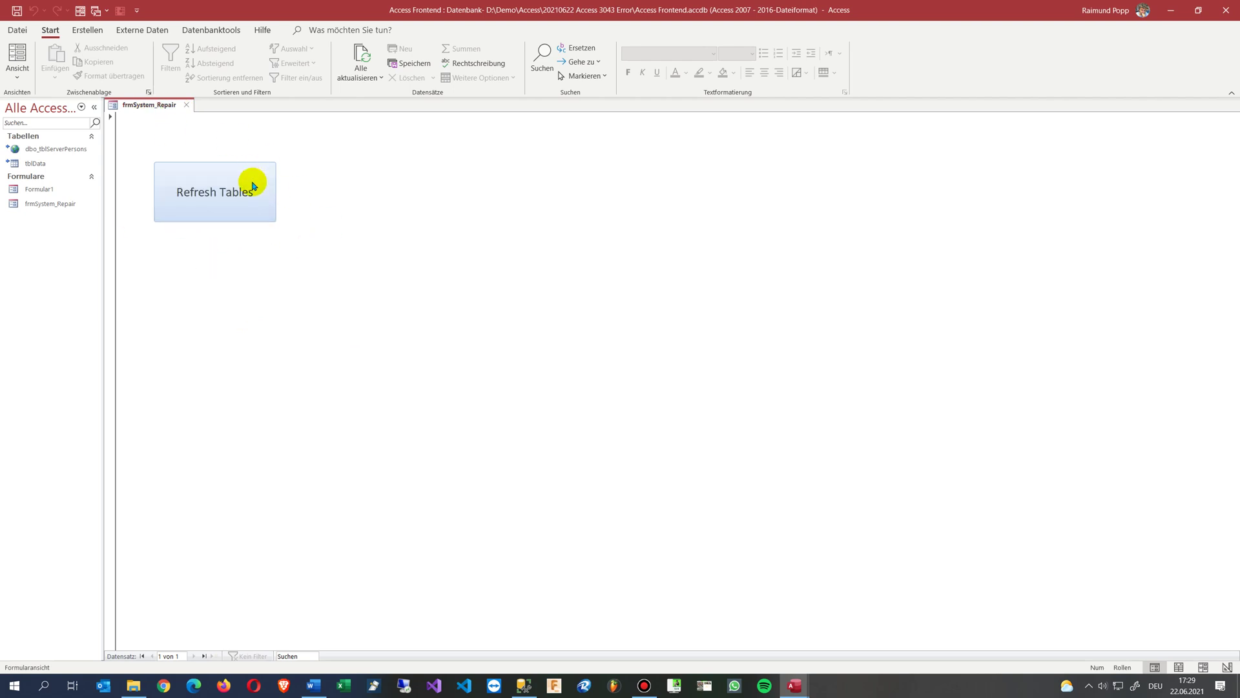
- Switch frmSystem_Repair to Entwurfsansicht and open the Refresh Tables button's event code
right_click(206, 202)
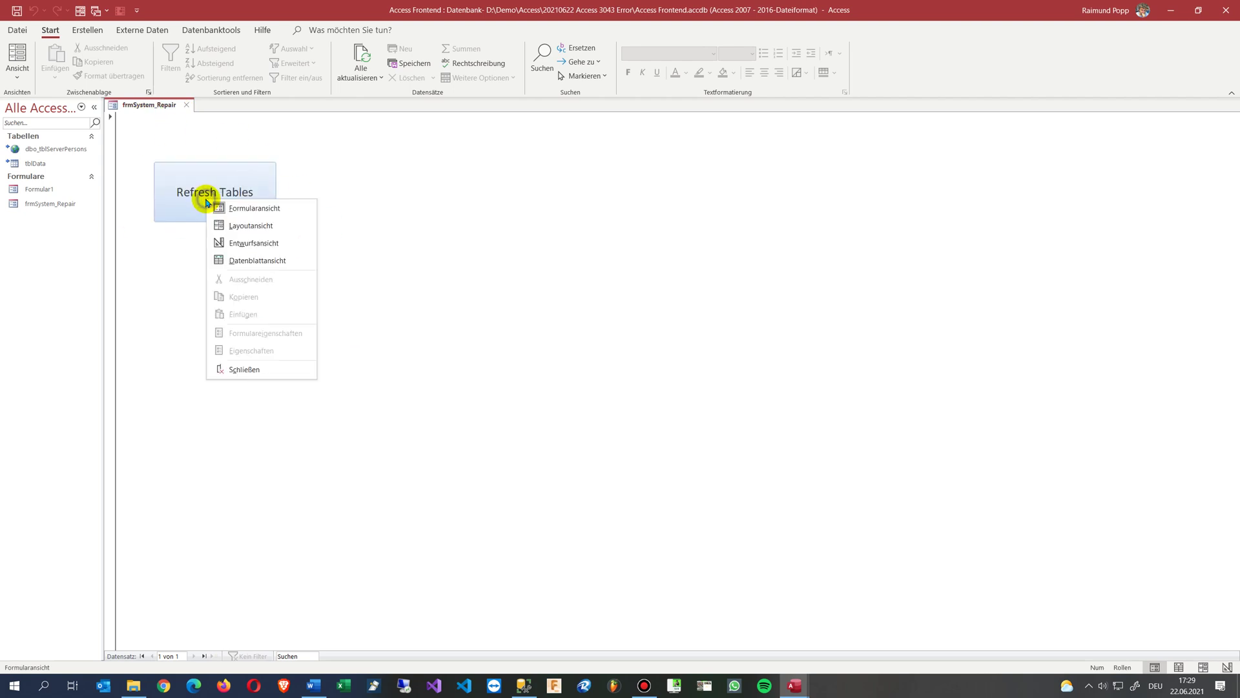
click(246, 241)
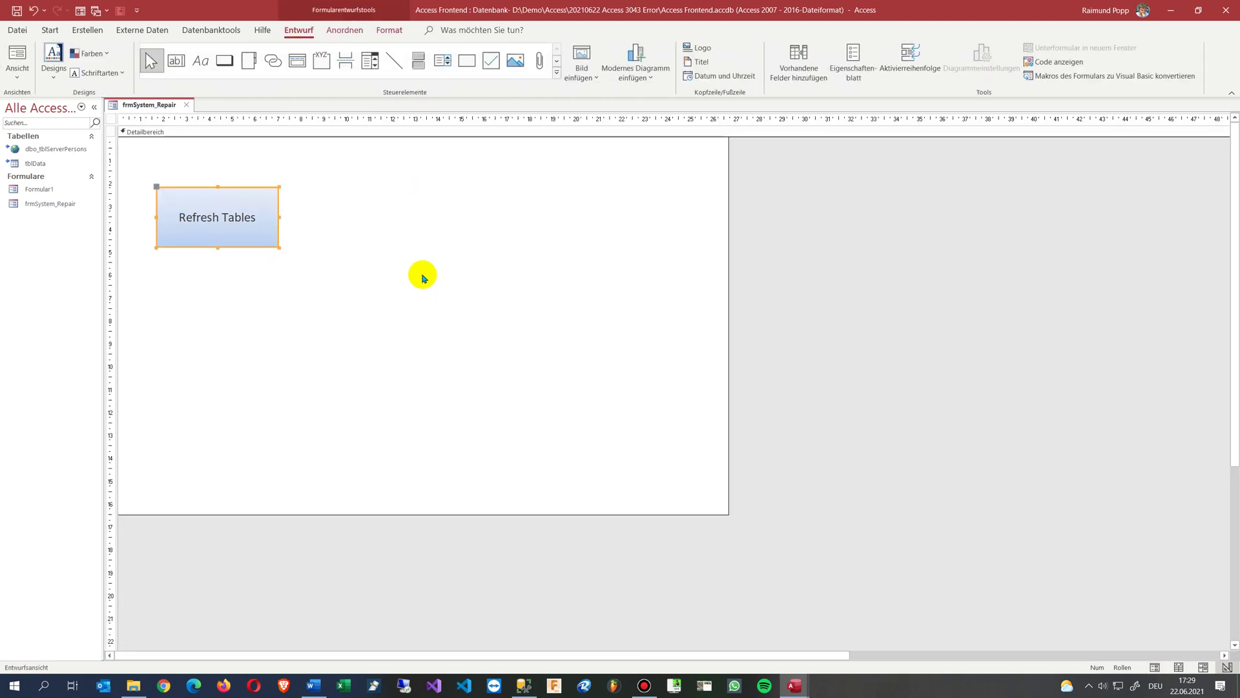
click(362, 280)
right_click(311, 246)
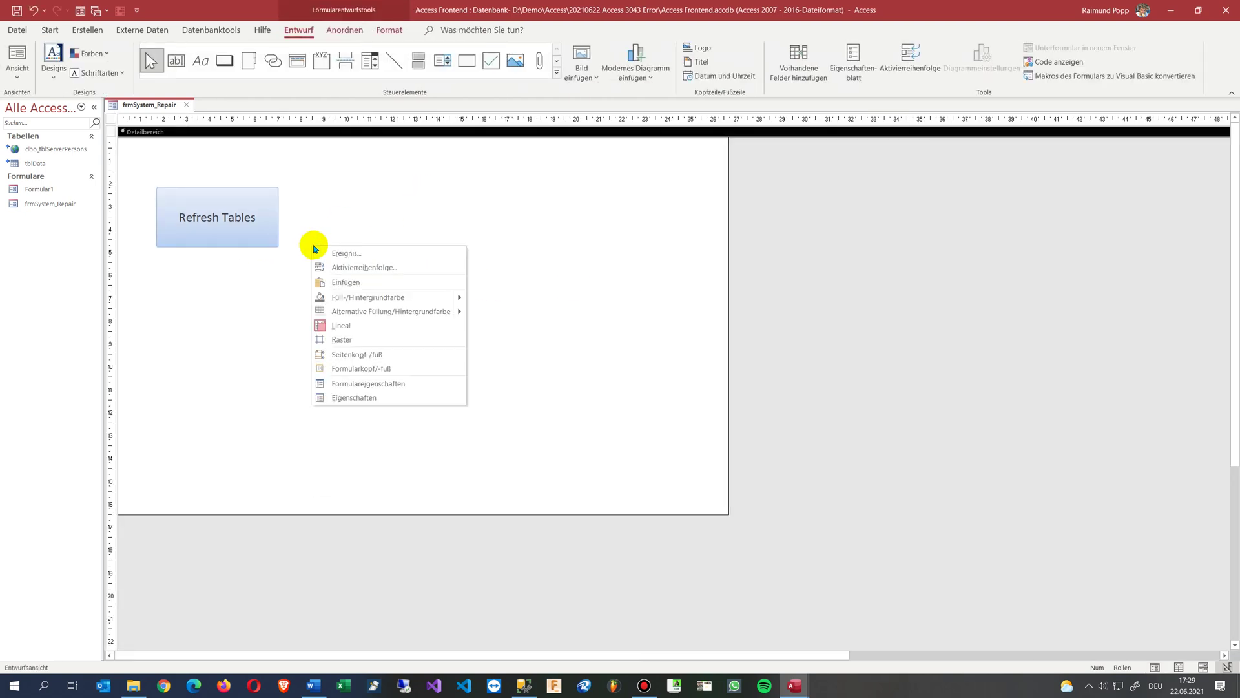
right_click(223, 221)
click(257, 229)
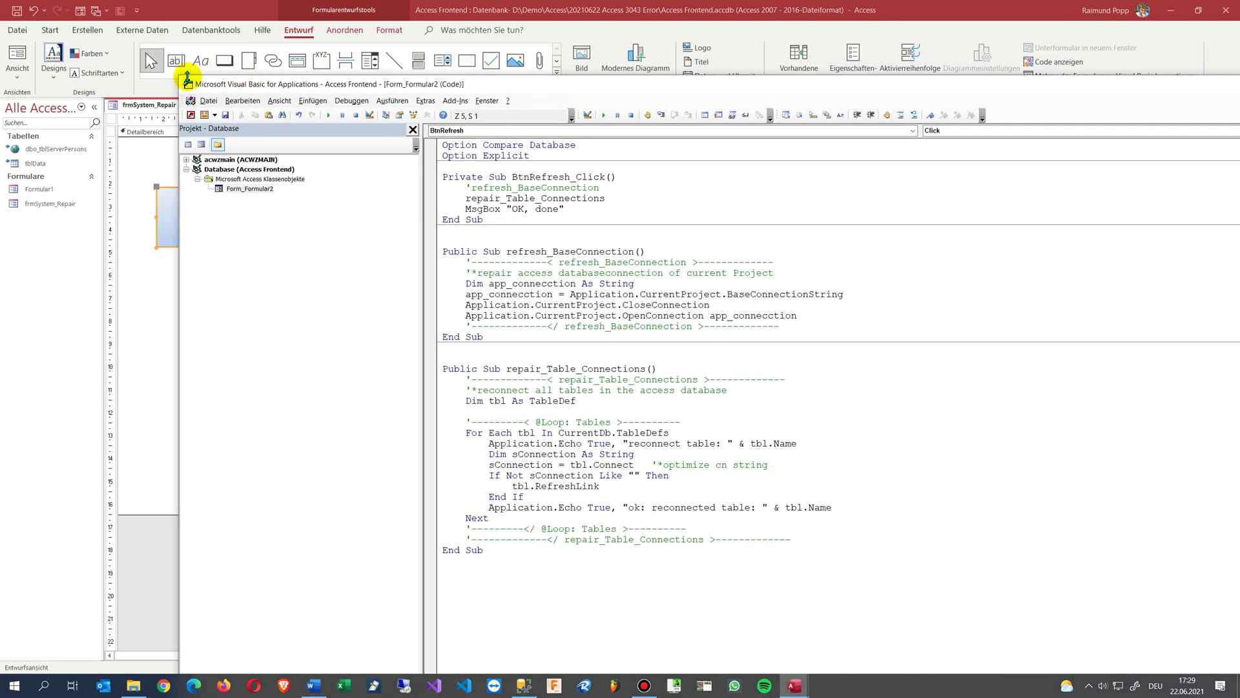
- Arrange the VBA window and highlight the For Each TableDefs loop, tbl.Connect check and tbl.RefreshLink call
drag(180, 78, 326, 85)
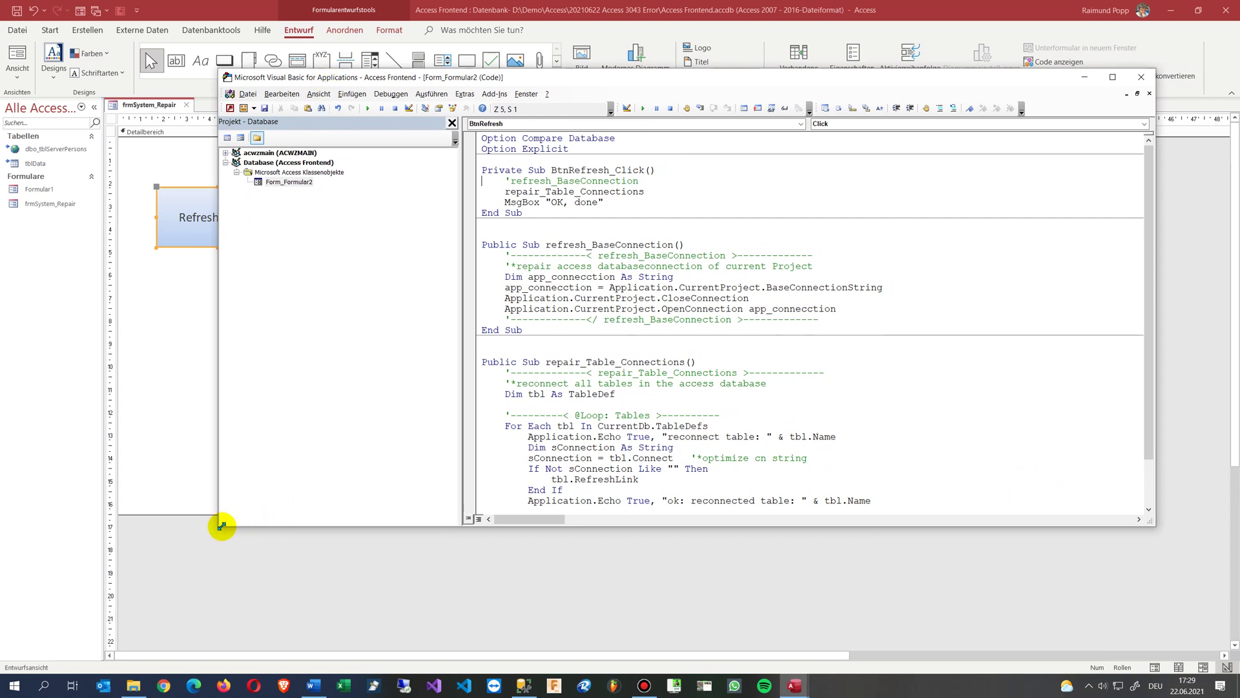
drag(221, 525, 409, 579)
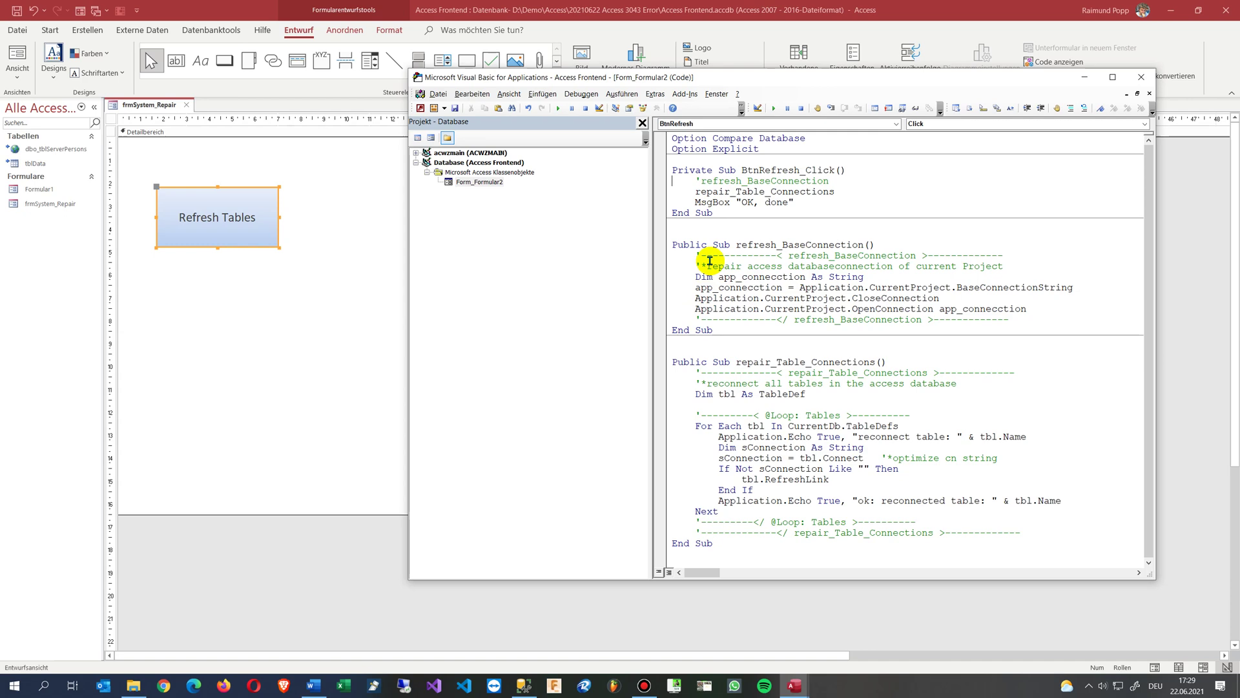
drag(686, 77, 422, 63)
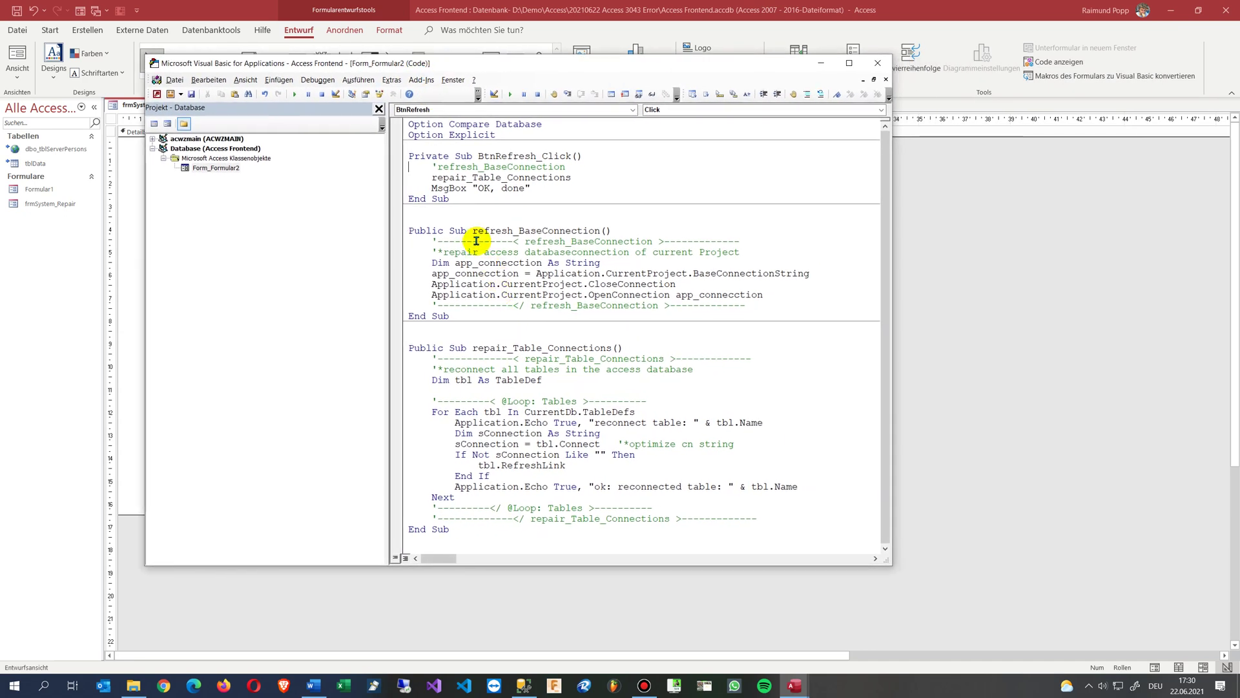
click(483, 178)
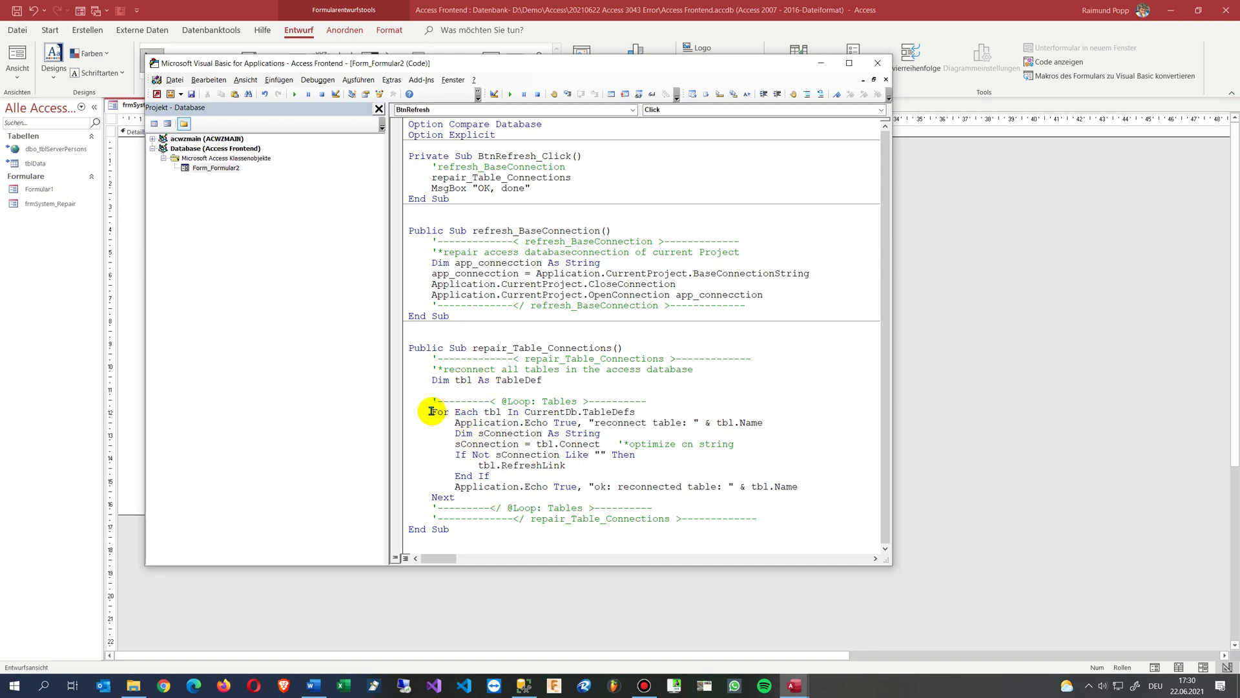
drag(430, 411, 656, 407)
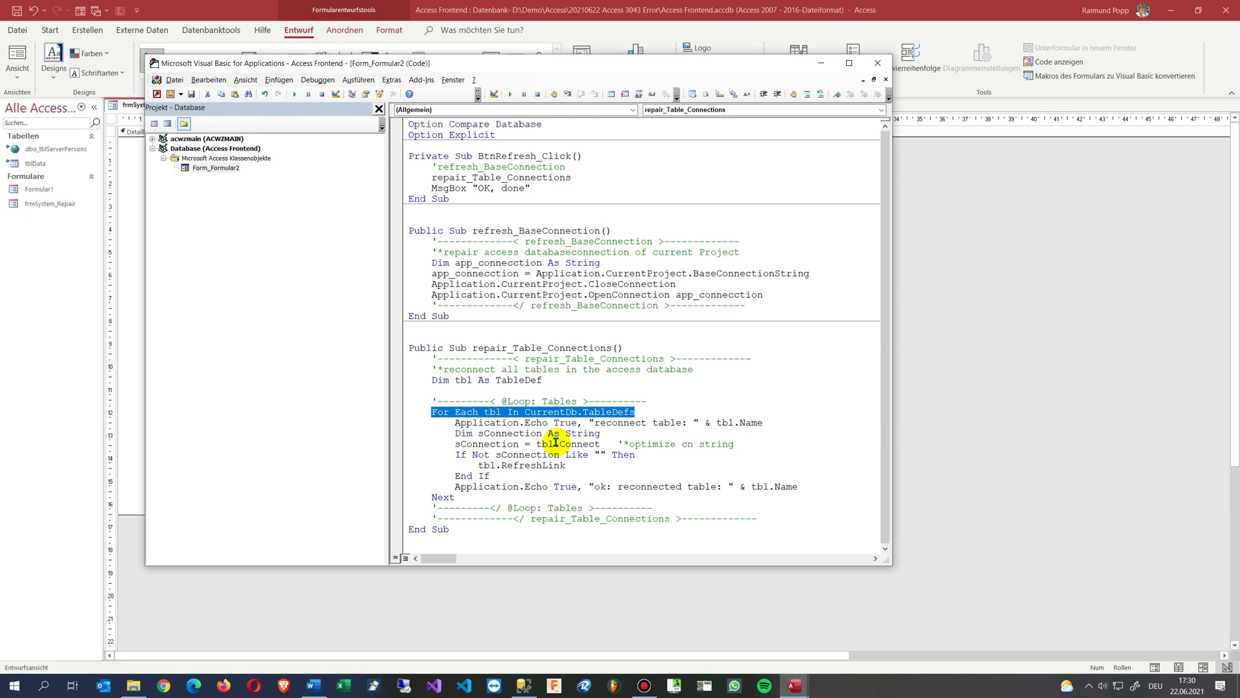
click(536, 443)
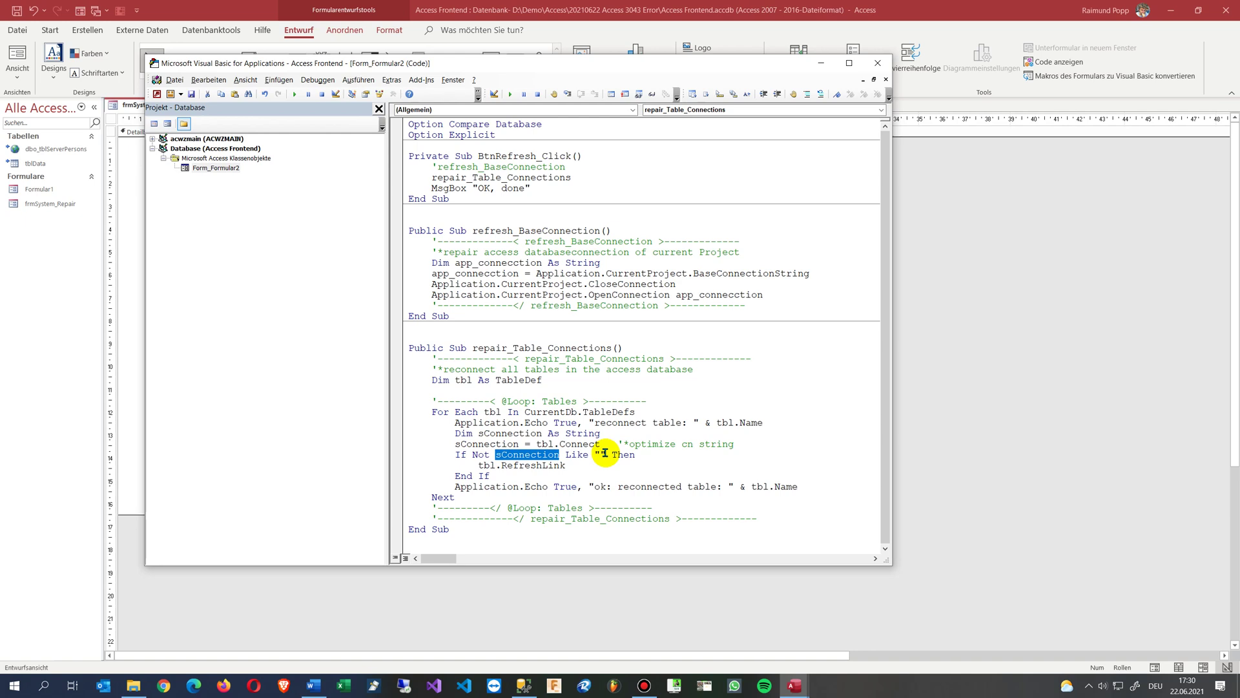
drag(478, 466, 566, 461)
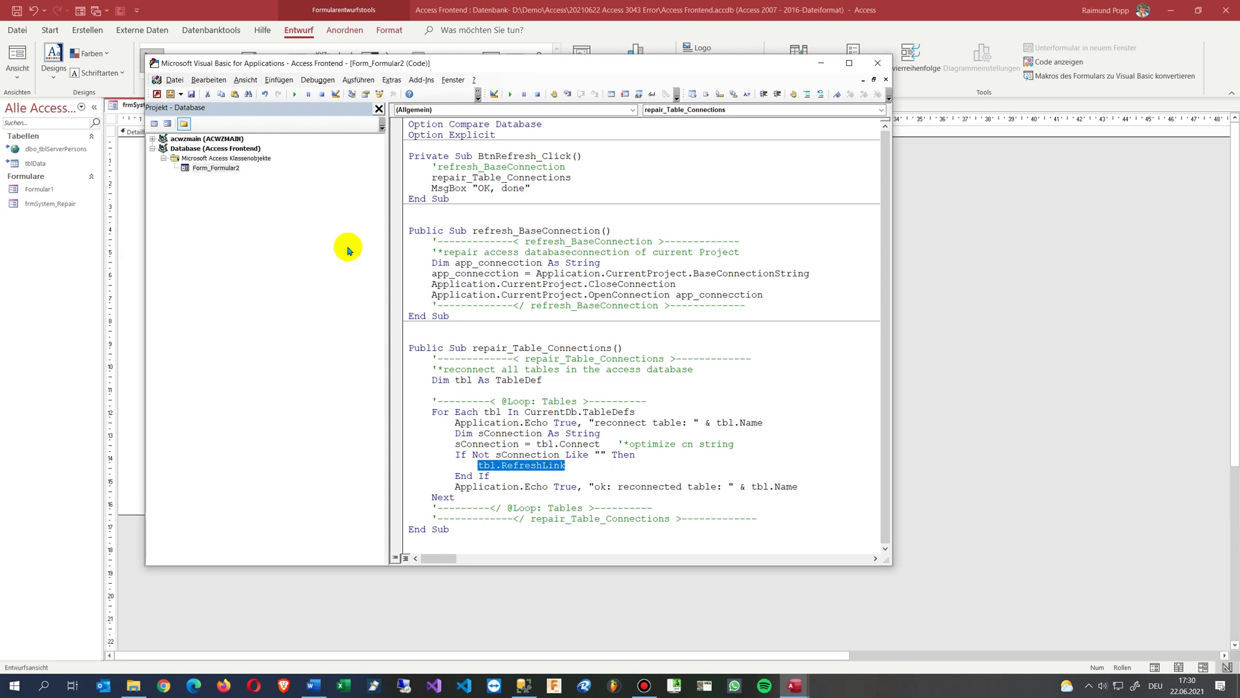
- Close the VBA editor, return to form view, run Refresh Tables and dismiss 'OK, done'
click(878, 62)
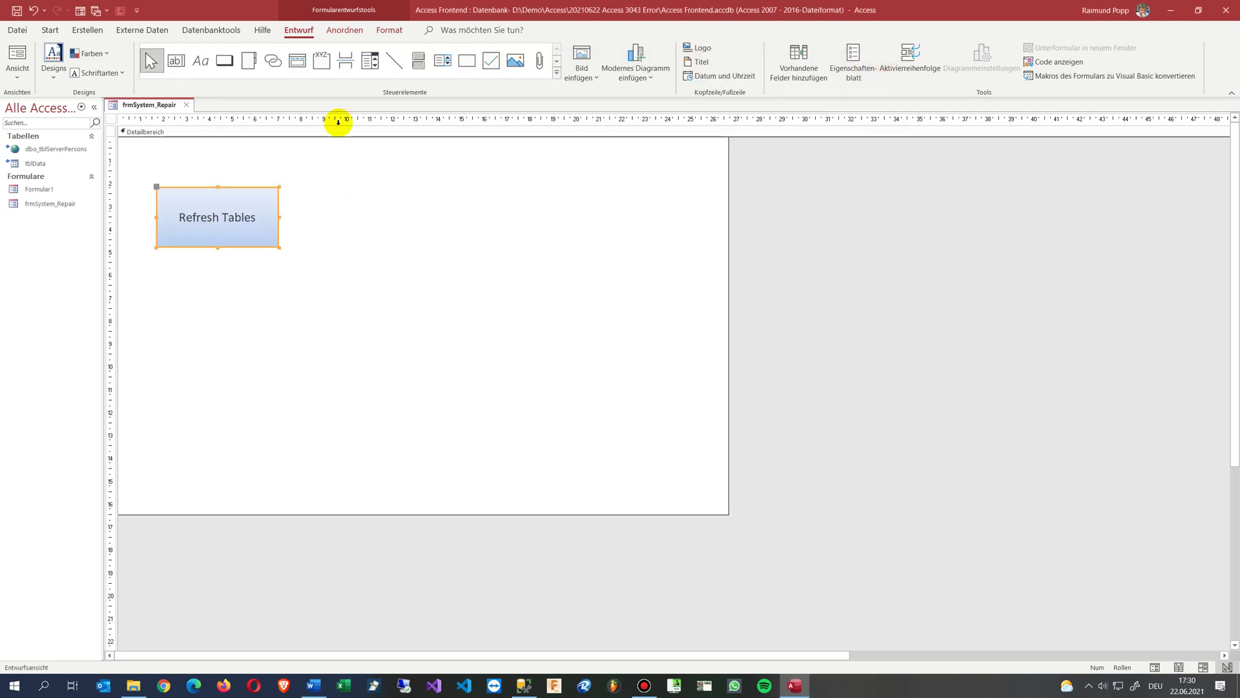
click(17, 58)
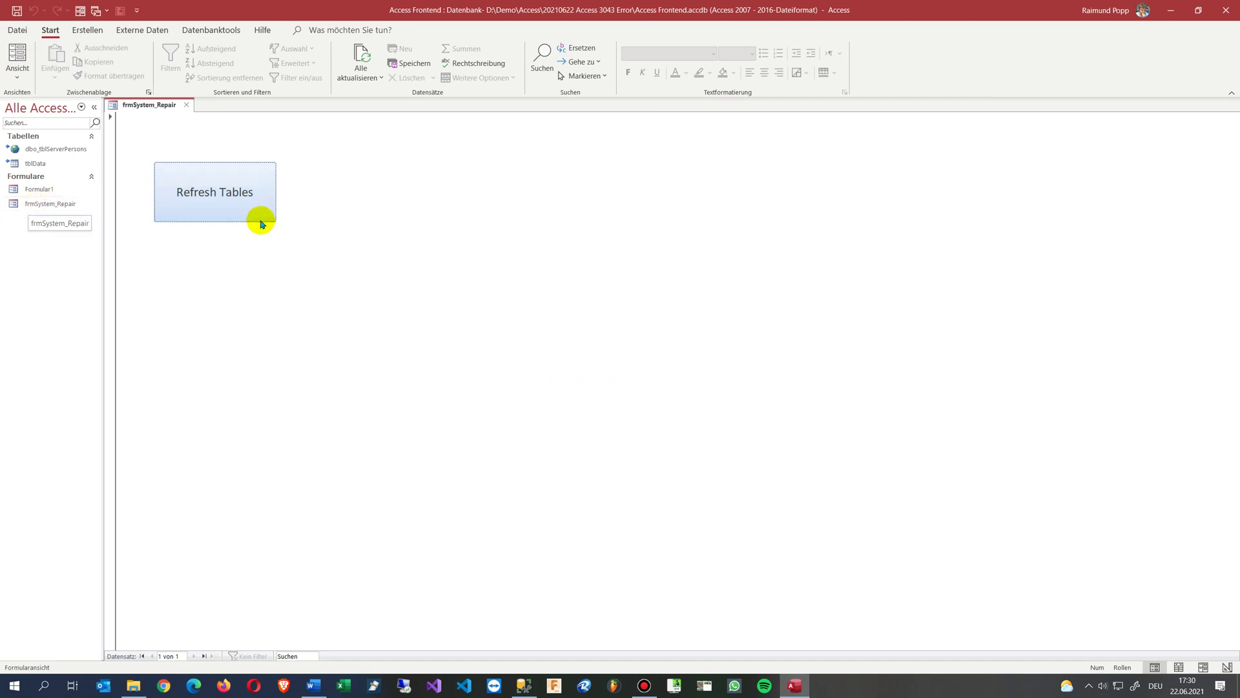
click(239, 197)
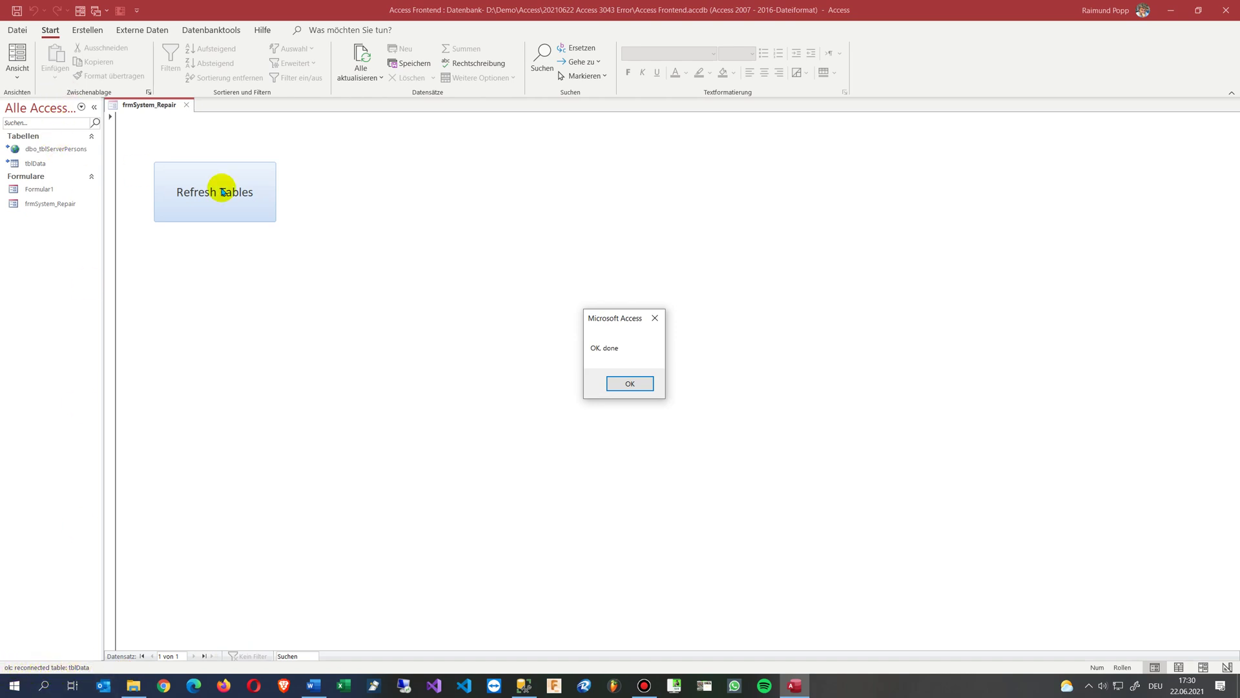
click(628, 385)
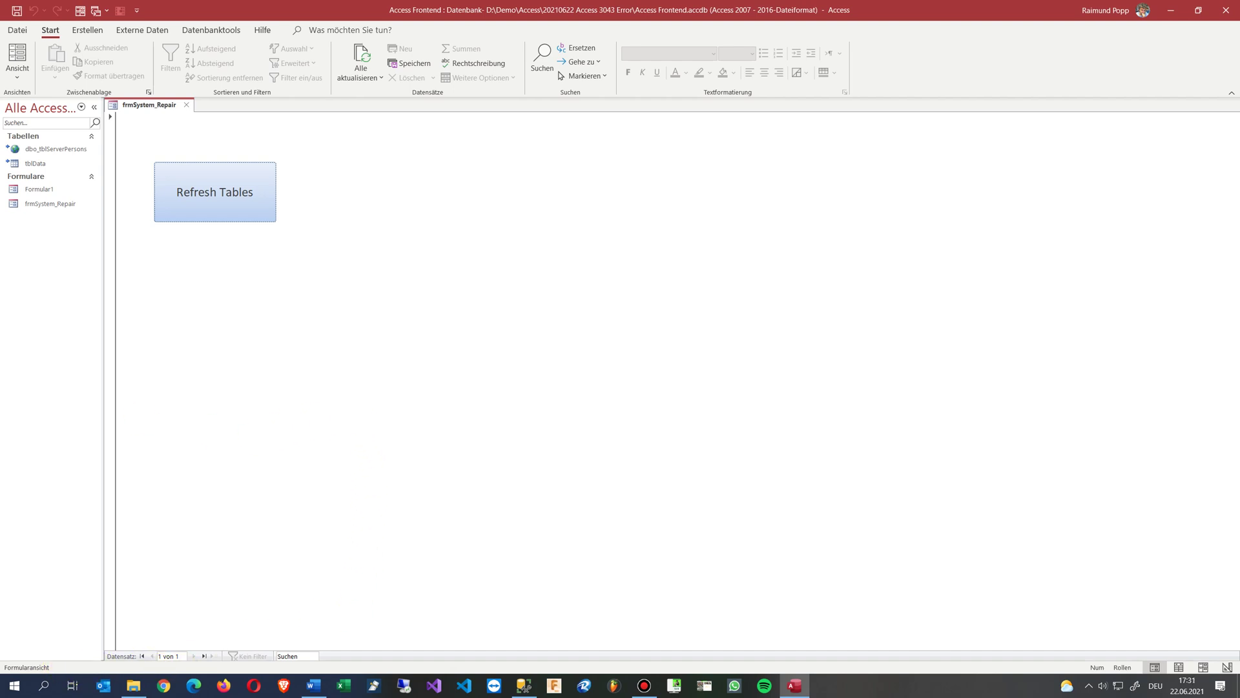
- Bring Chrome to the front on the codedocu.com home page with its Office 365 menu
key(alt+Tab)
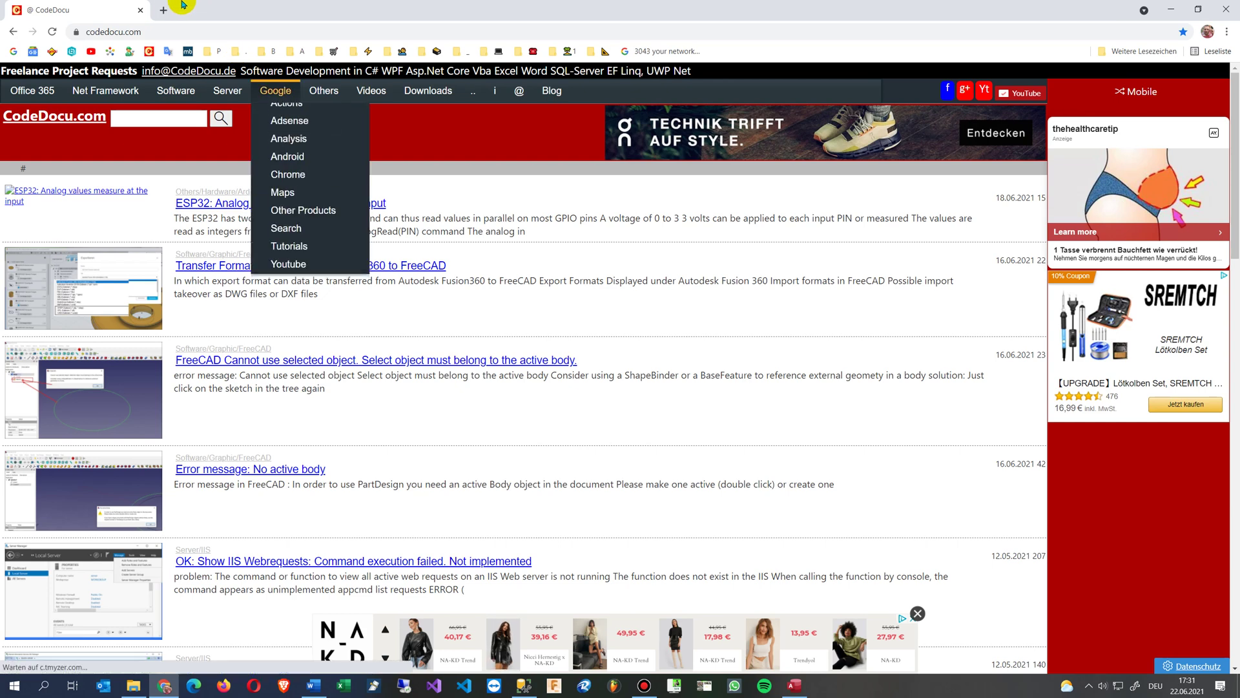
mouse_move(32, 91)
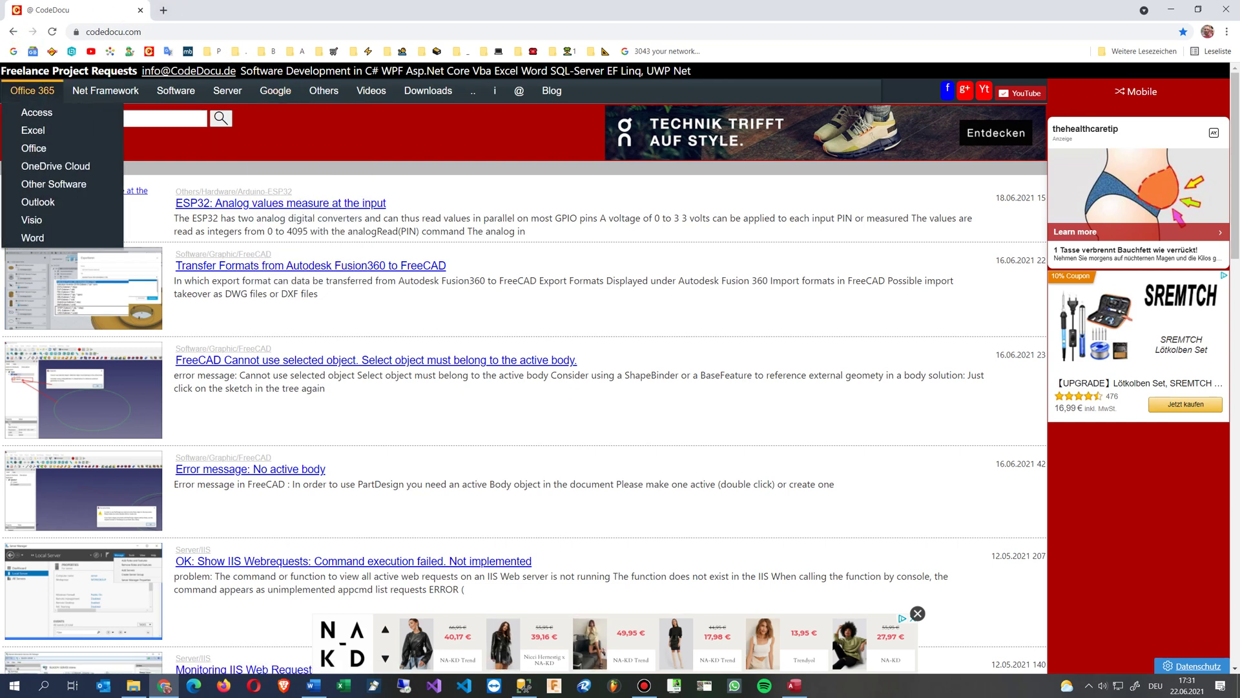